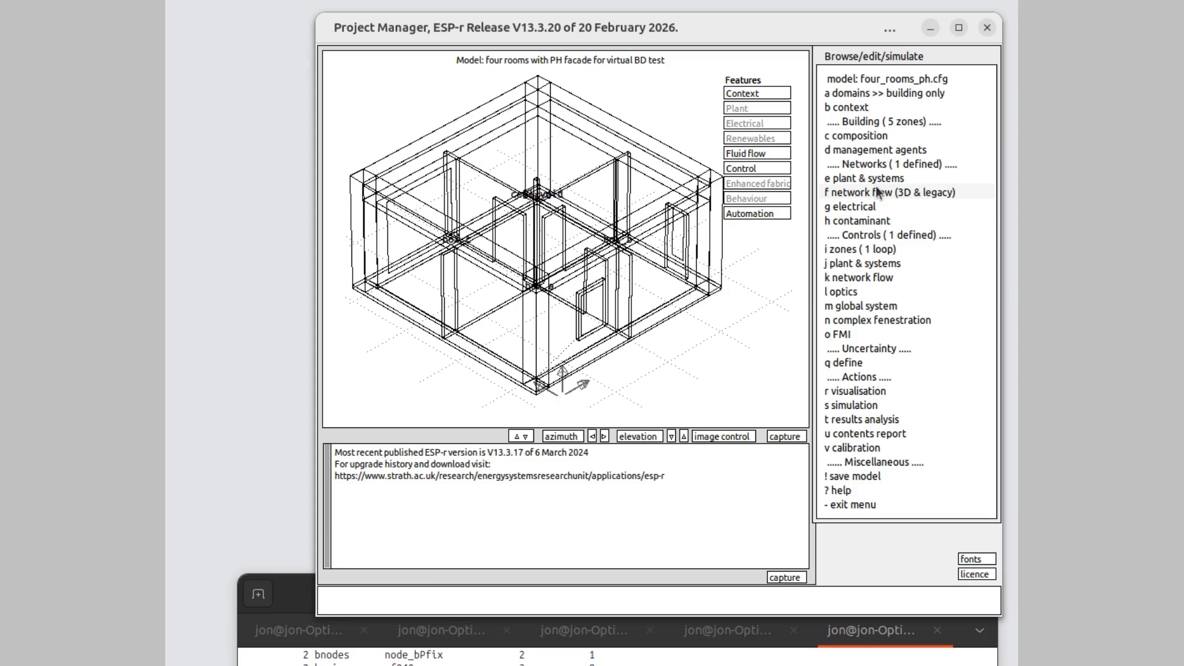
- Start an empty icon layout for the flow network, with ../nets/empty_grid.gnf as the graphical network file
left_click(875, 186)
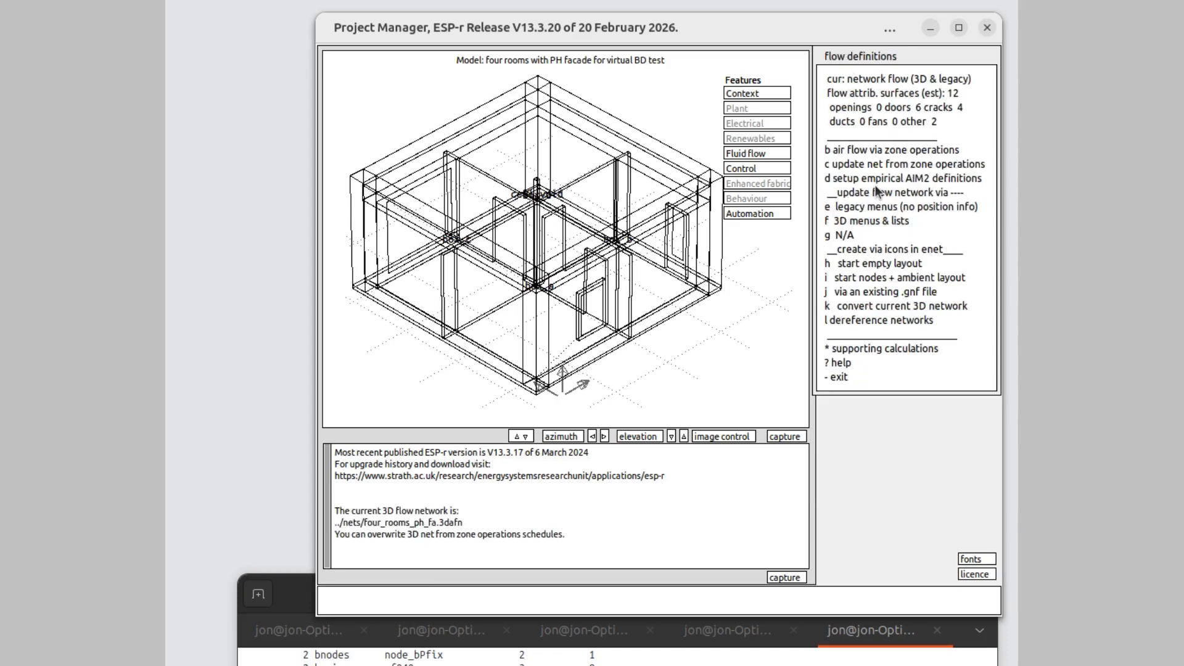
left_click(872, 263)
type("../nets/empty_grid")
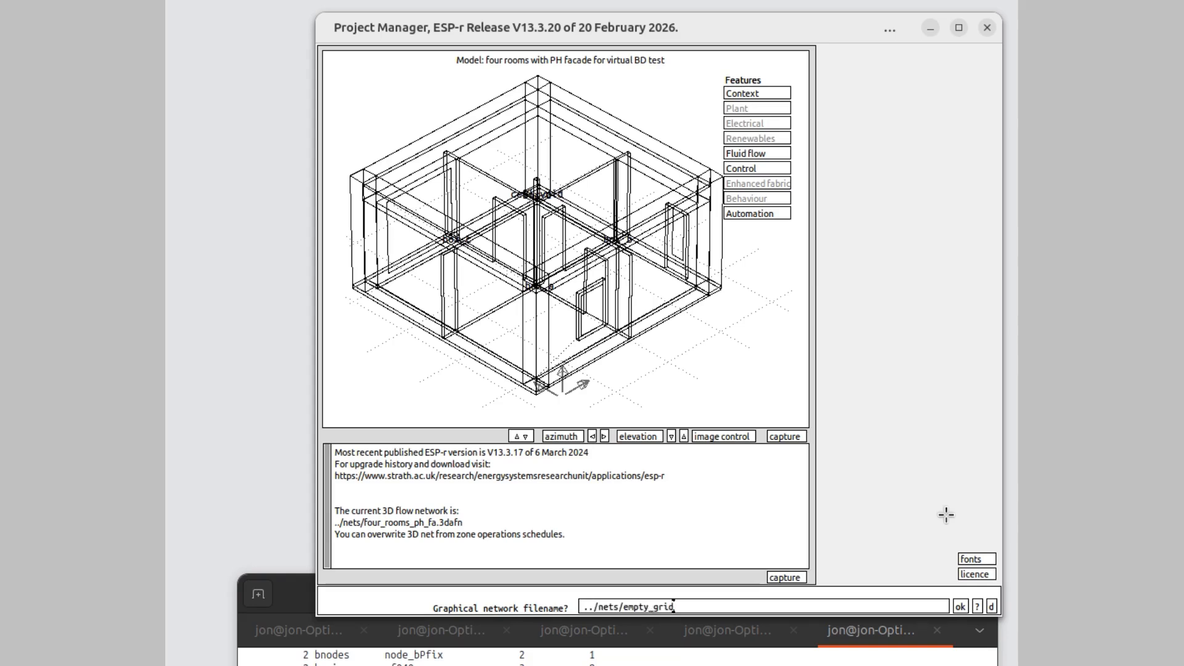
type(".gnf")
left_click(959, 607)
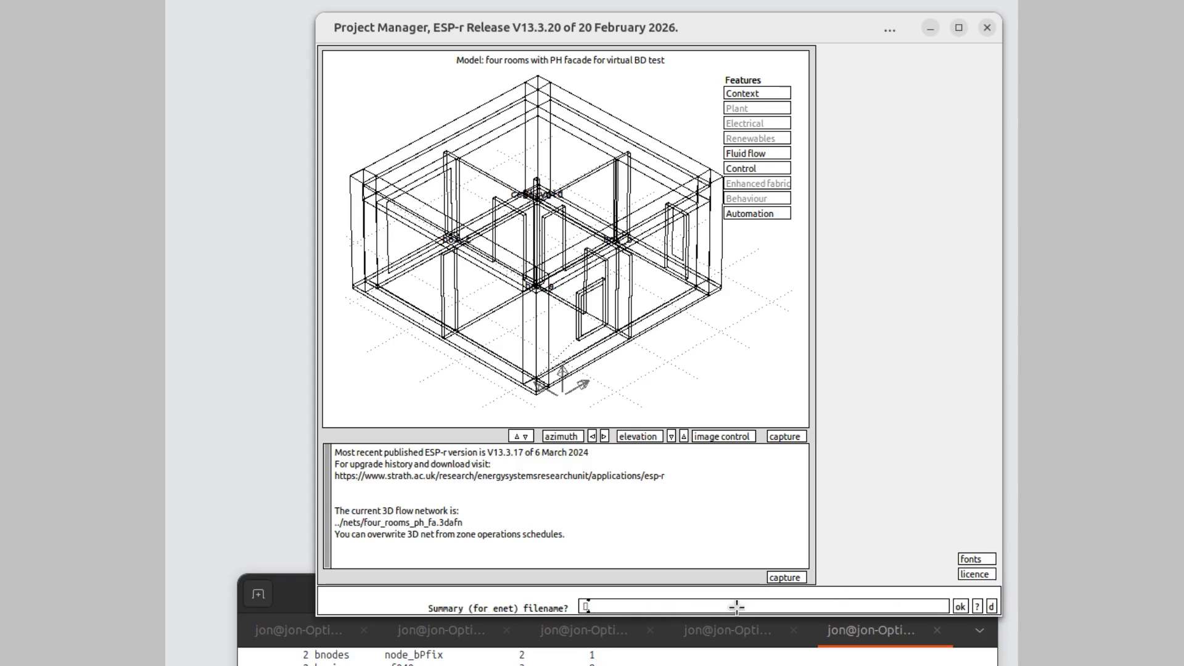
- Set the summary file to ../nets/empty_grid.summary and open the empty layout in the network tool
type("../nets/empty_grid.summary")
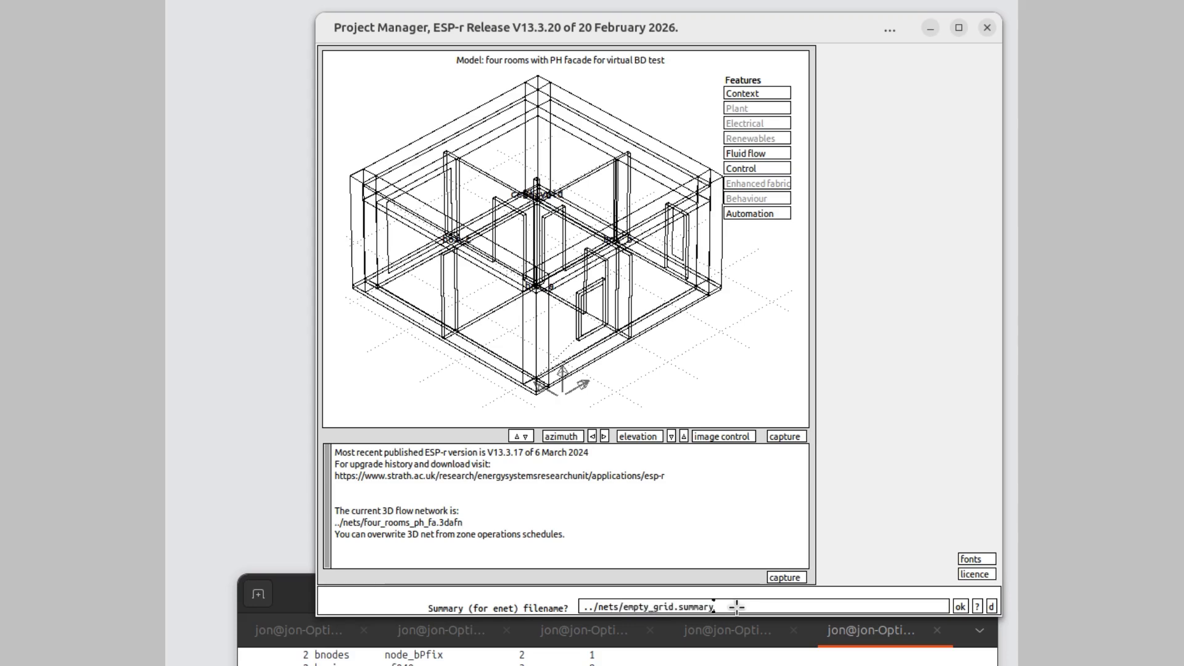
left_click(960, 606)
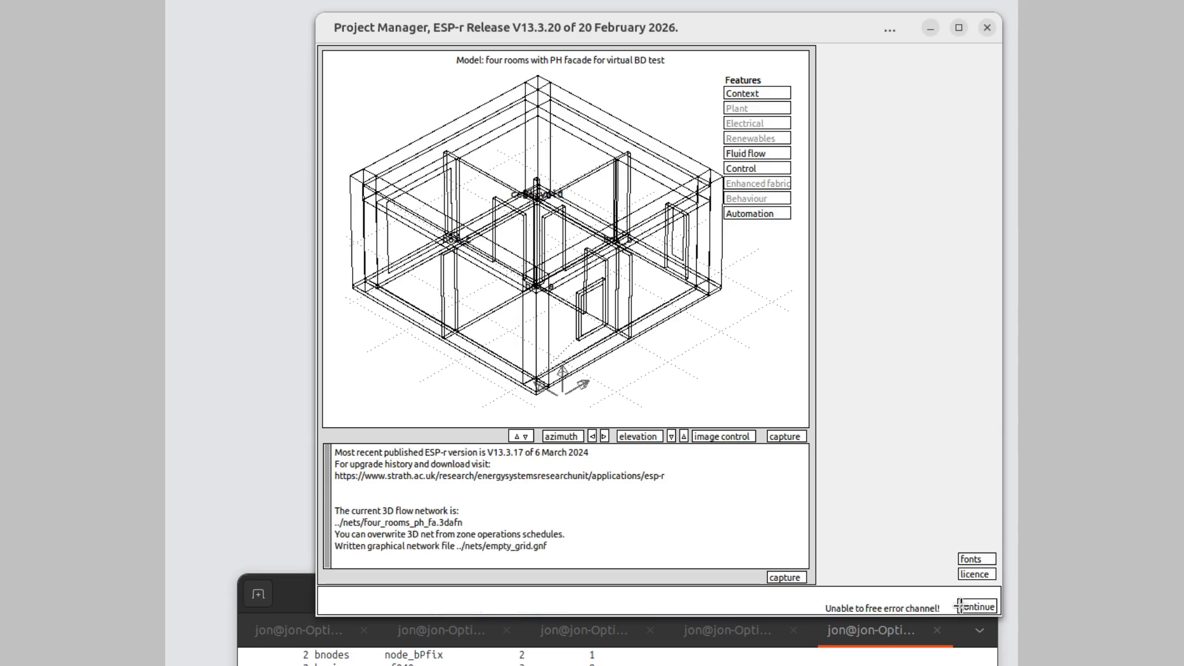
left_click(960, 606)
left_click_drag(322, 37, 380, 28)
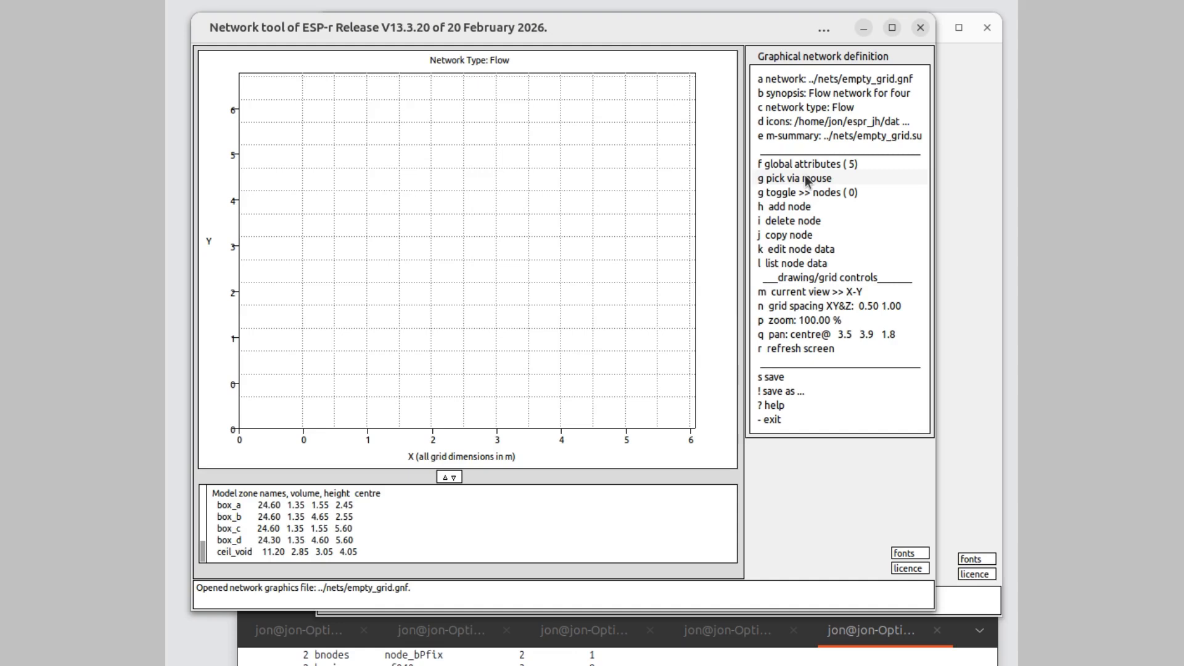
left_click(807, 179)
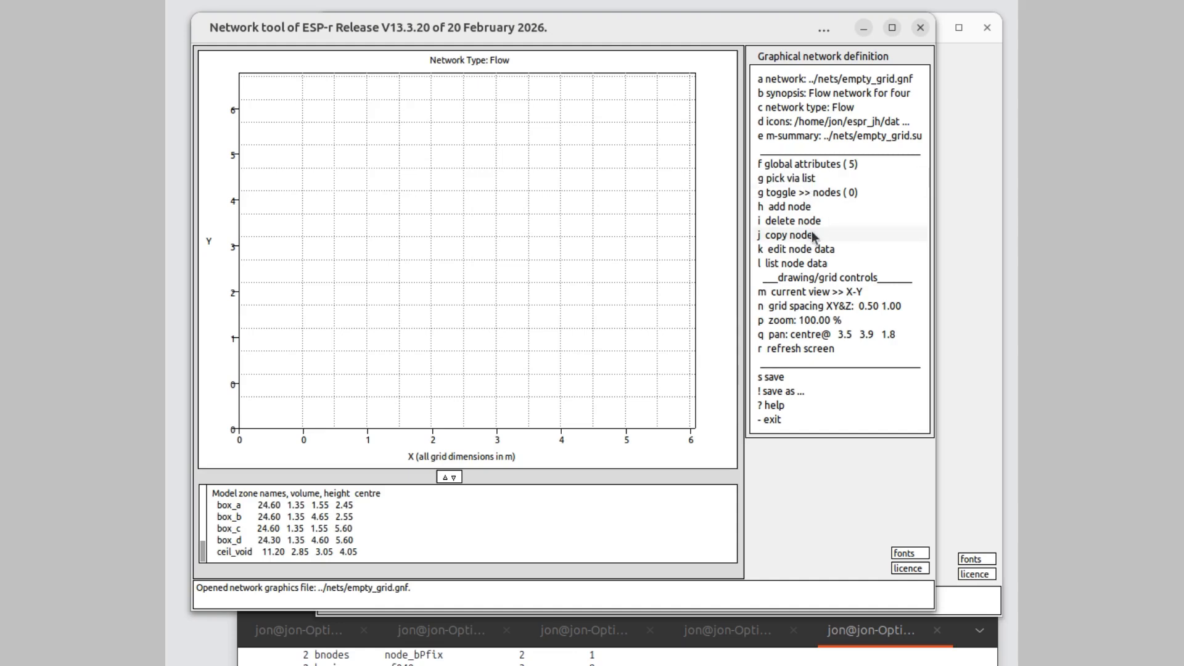
left_click(799, 179)
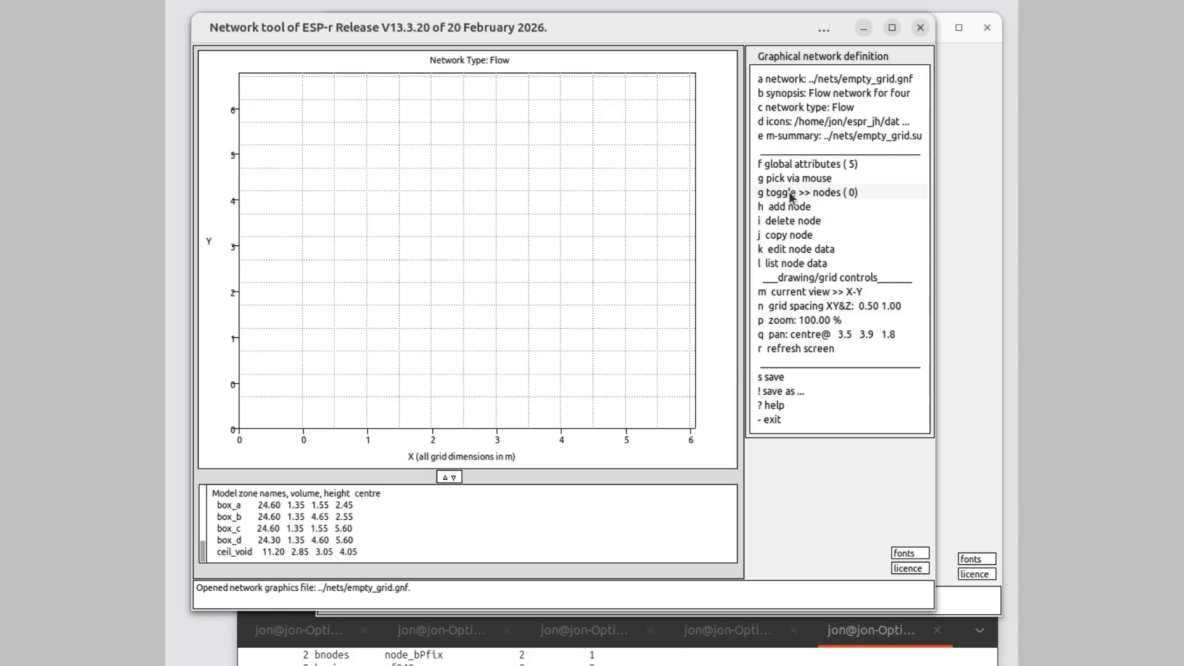
left_click(791, 196)
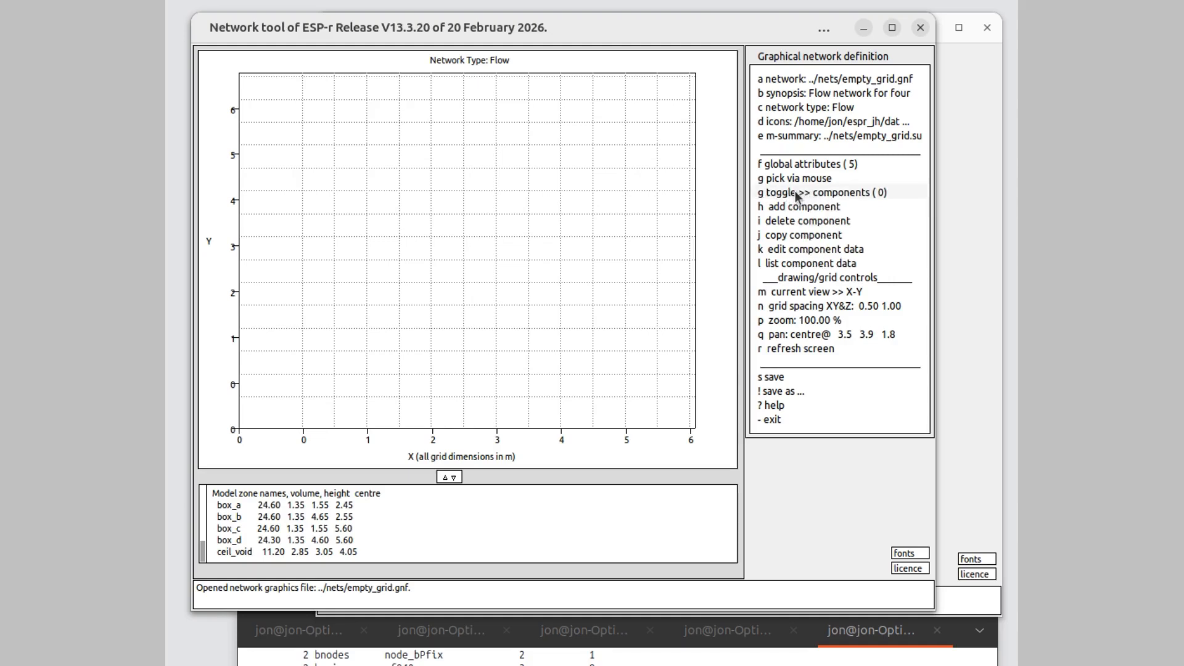
left_click(796, 196)
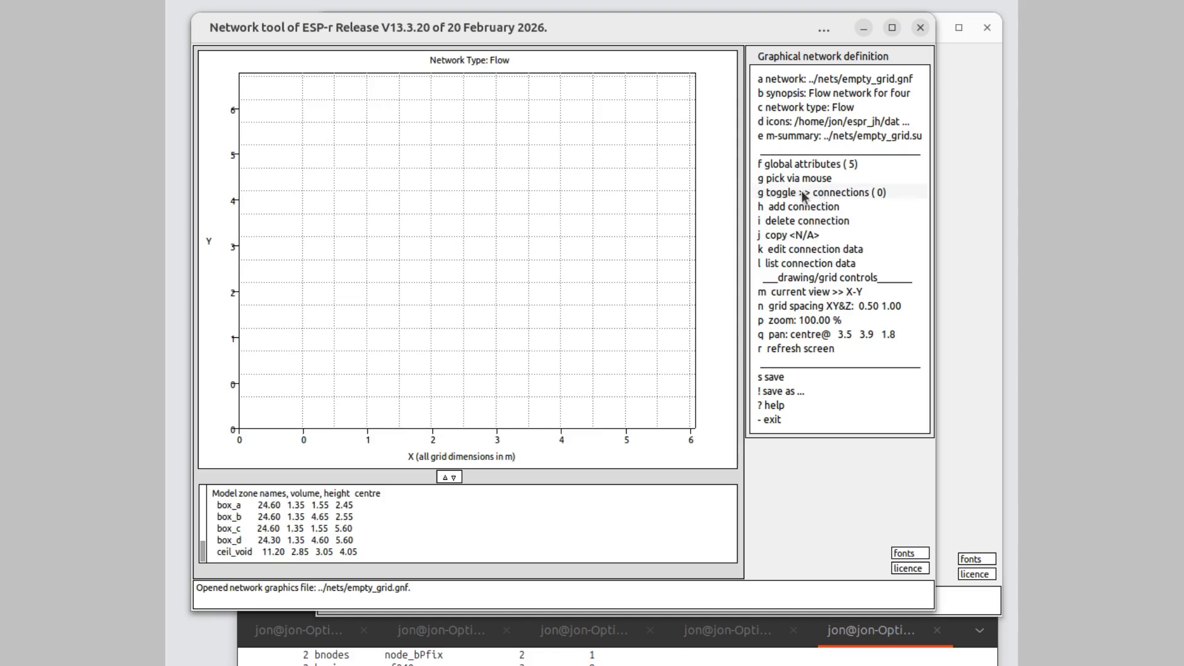
left_click(792, 196)
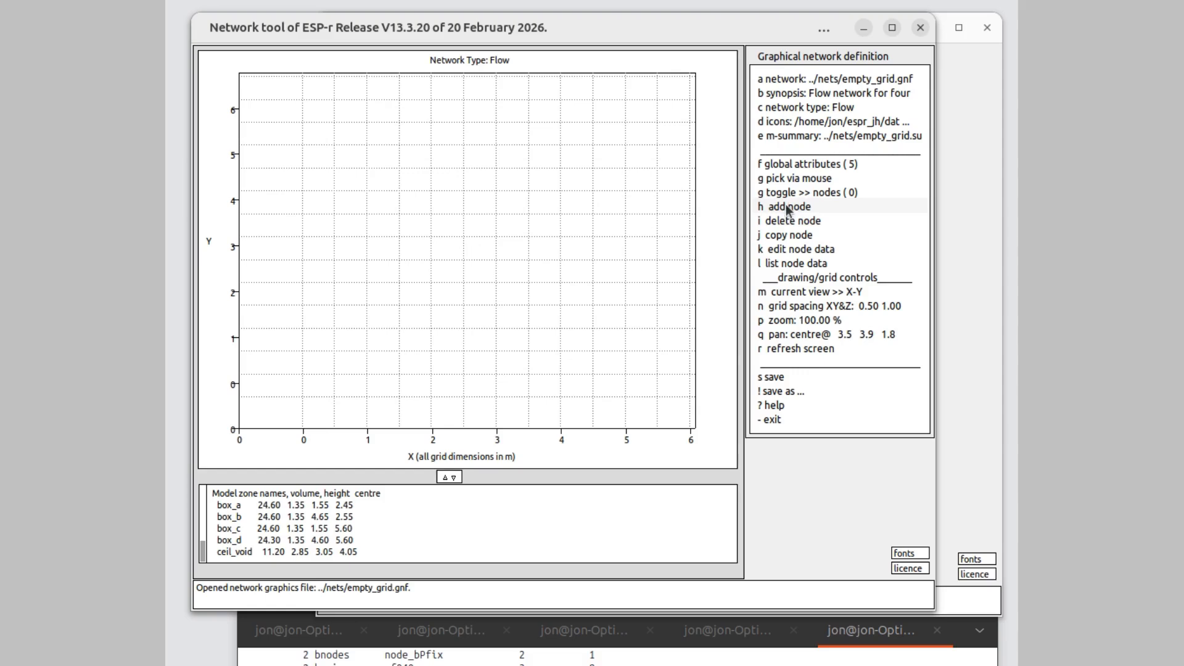
- Add an internal node of the unknown variable pressure type at about X 1.5, Y 4.0 m on the grid
left_click(787, 208)
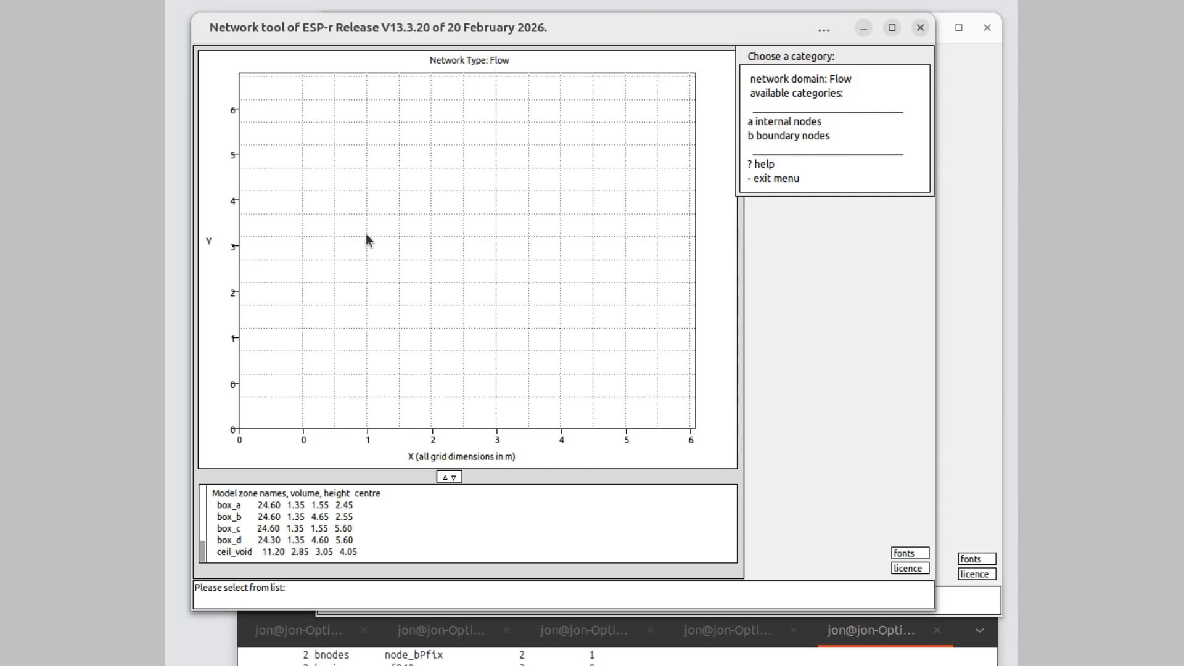
left_click(790, 123)
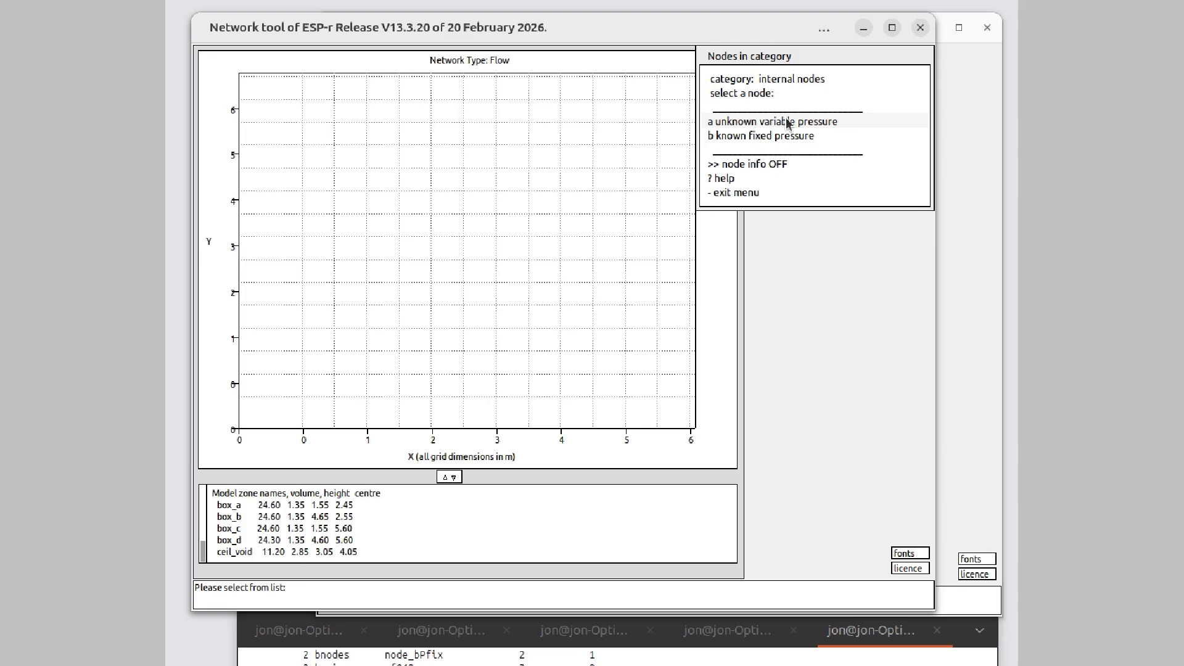
left_click(788, 122)
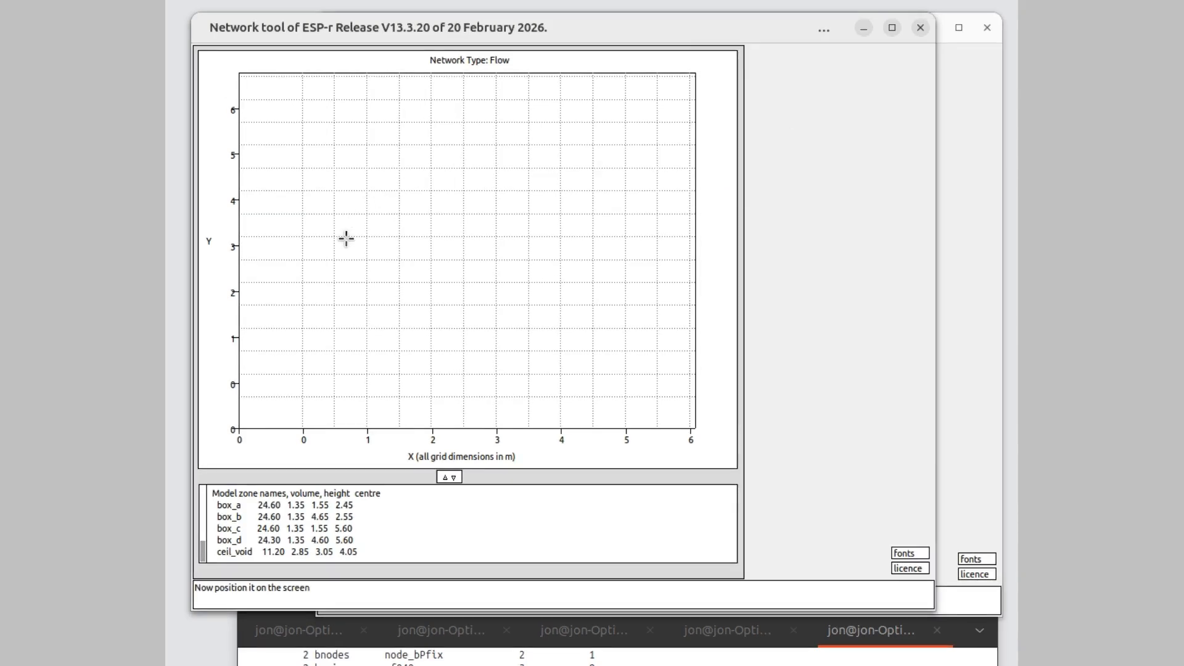
left_click(367, 235)
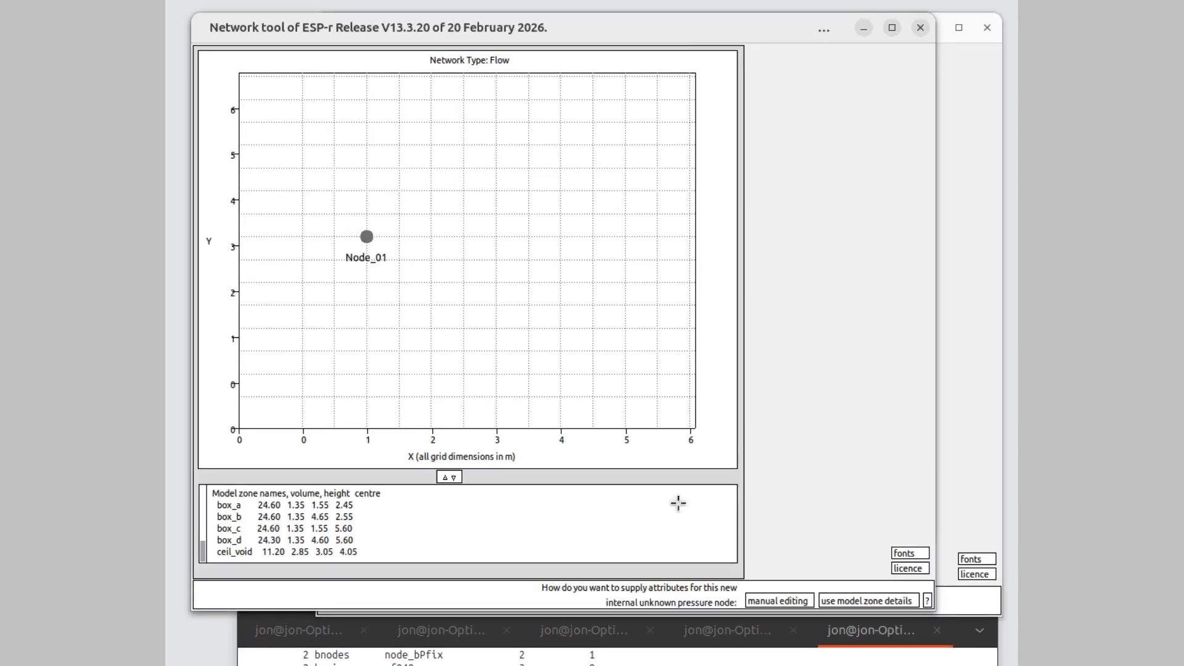
- Fill the new internal node's attributes, including volume and position, from model zone box_a and name it box_a
left_click(847, 595)
left_click(791, 109)
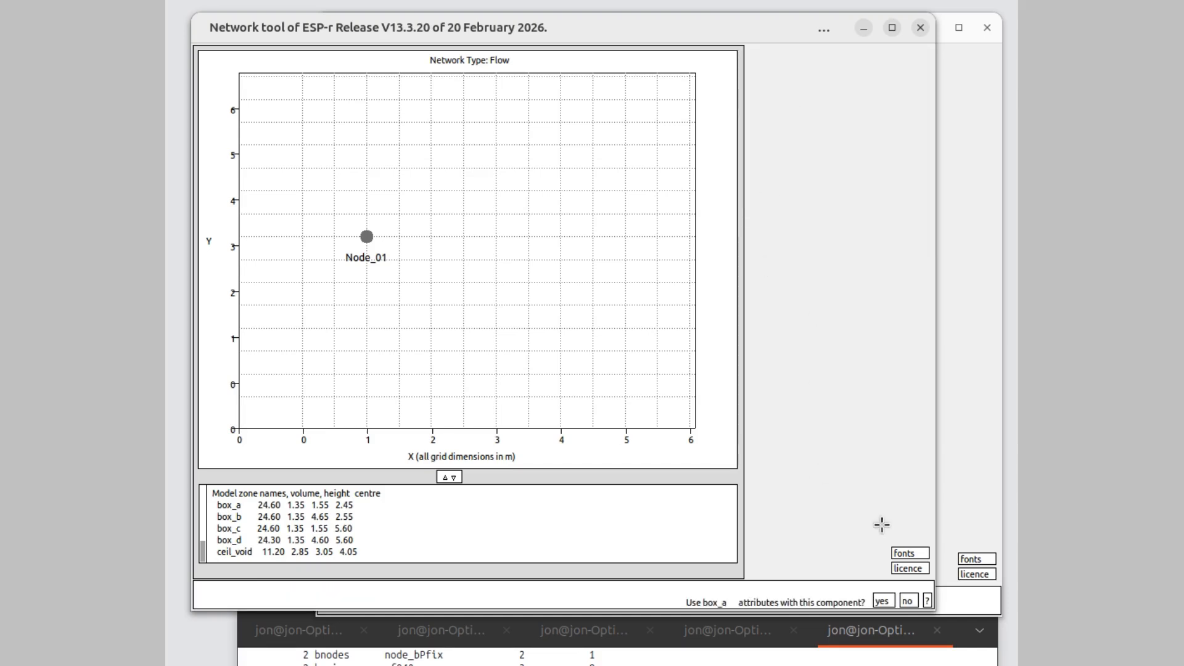
left_click(883, 601)
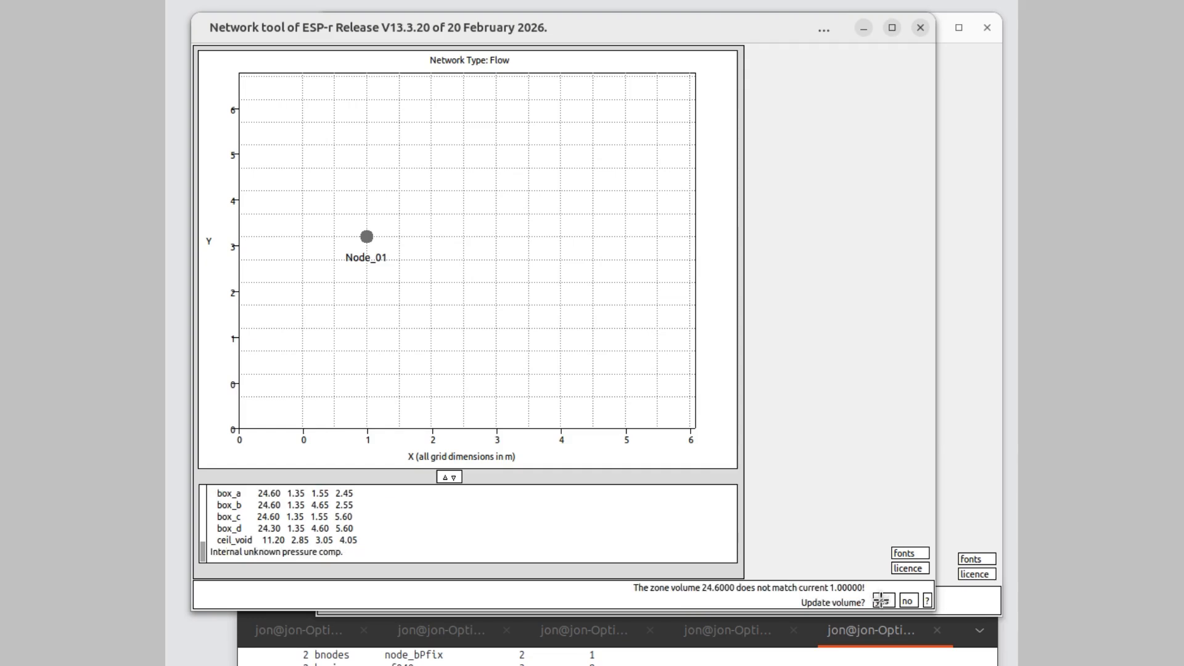
left_click(883, 601)
left_click(883, 601)
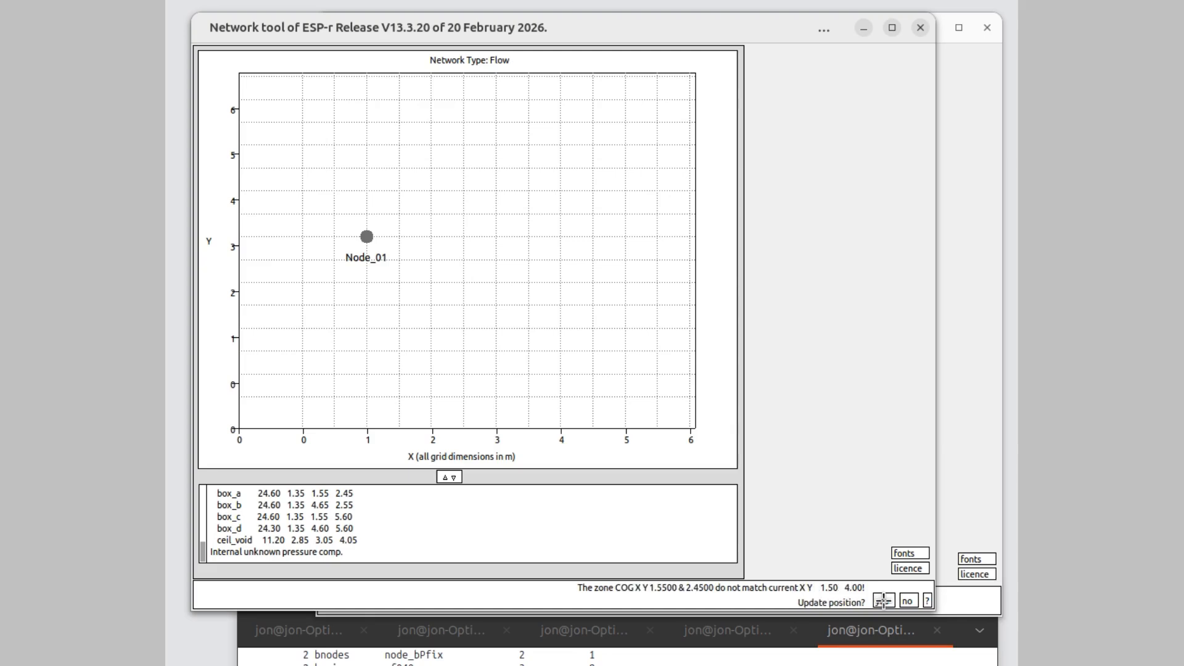
left_click(883, 601)
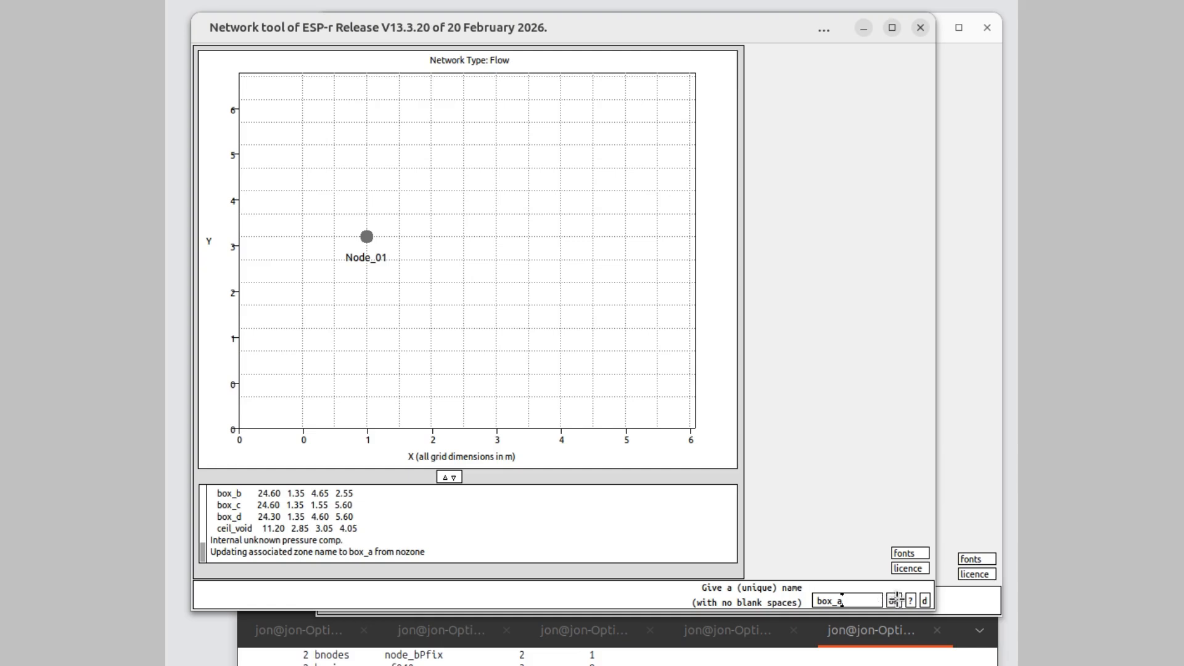
left_click(894, 601)
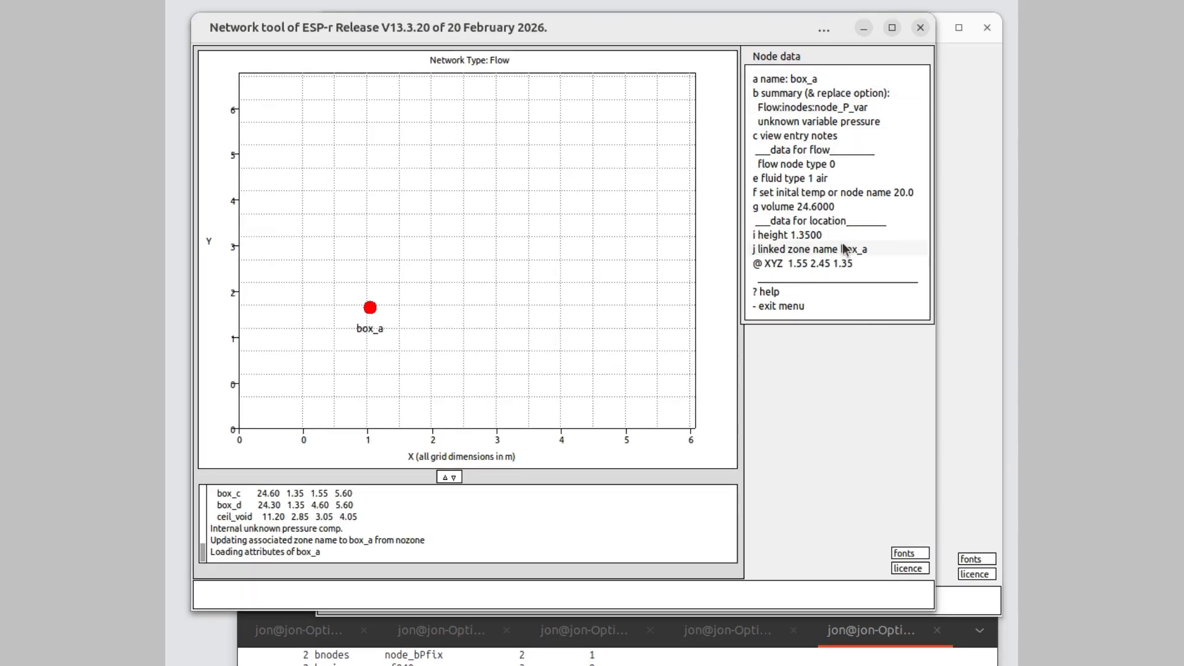
left_click(817, 304)
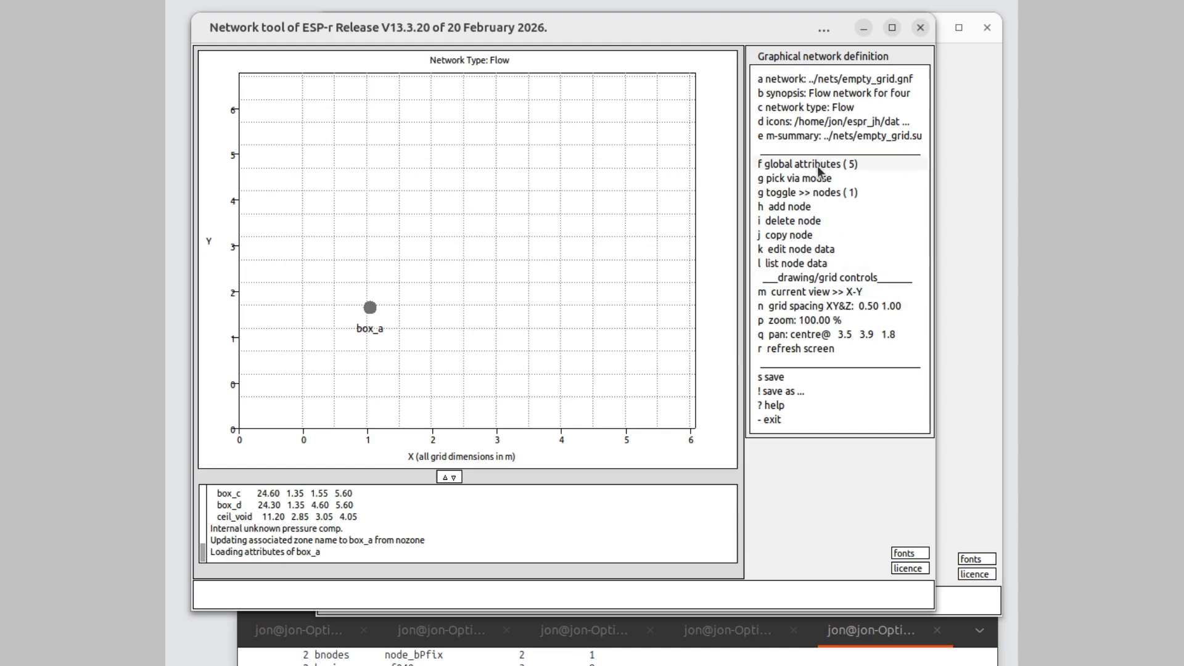
- Add a wind induced pressure boundary node below box_a at about X 1.5, Y 1.5 m and name it south
left_click(804, 210)
left_click(811, 135)
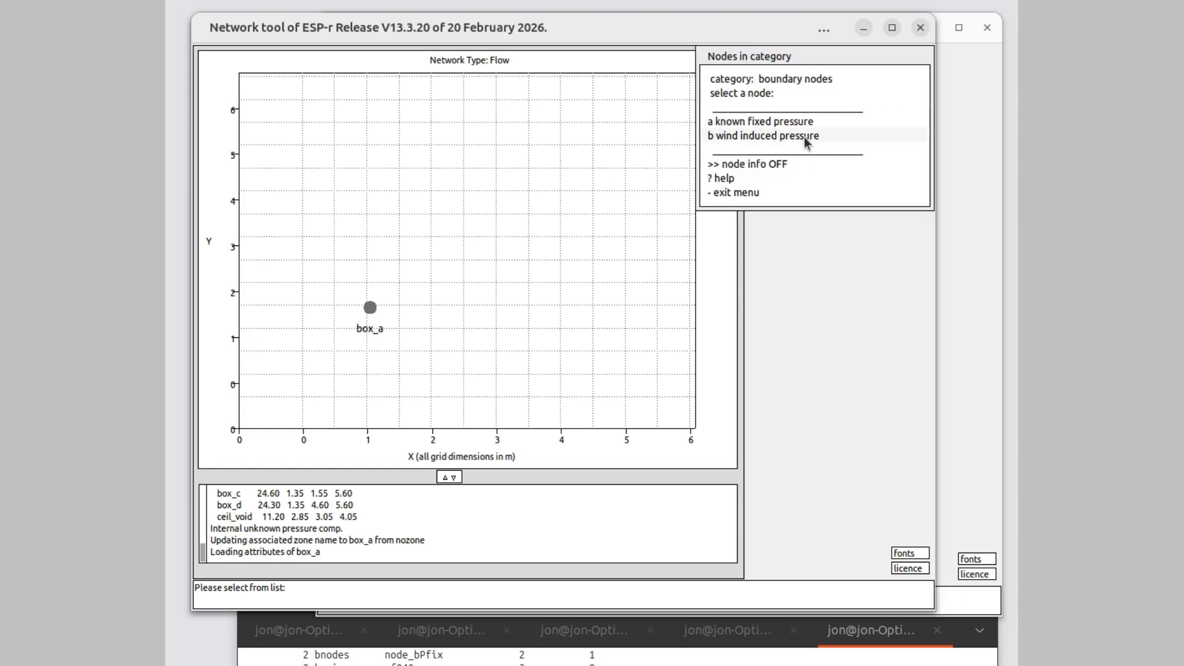
left_click(805, 137)
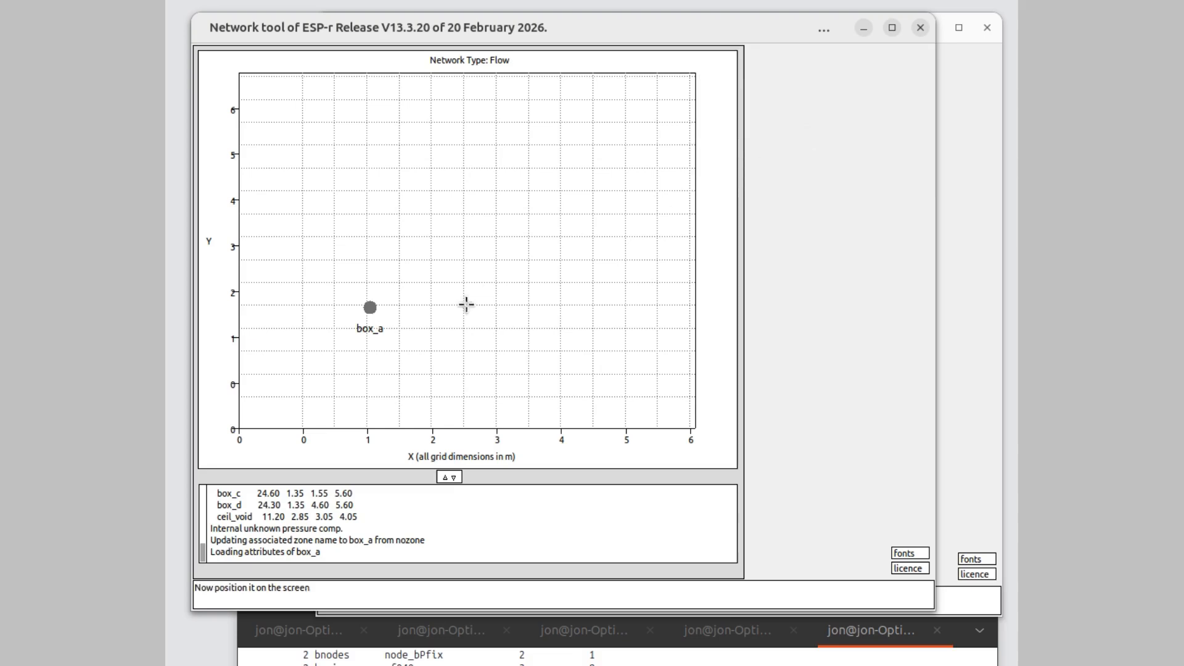
left_click(440, 397)
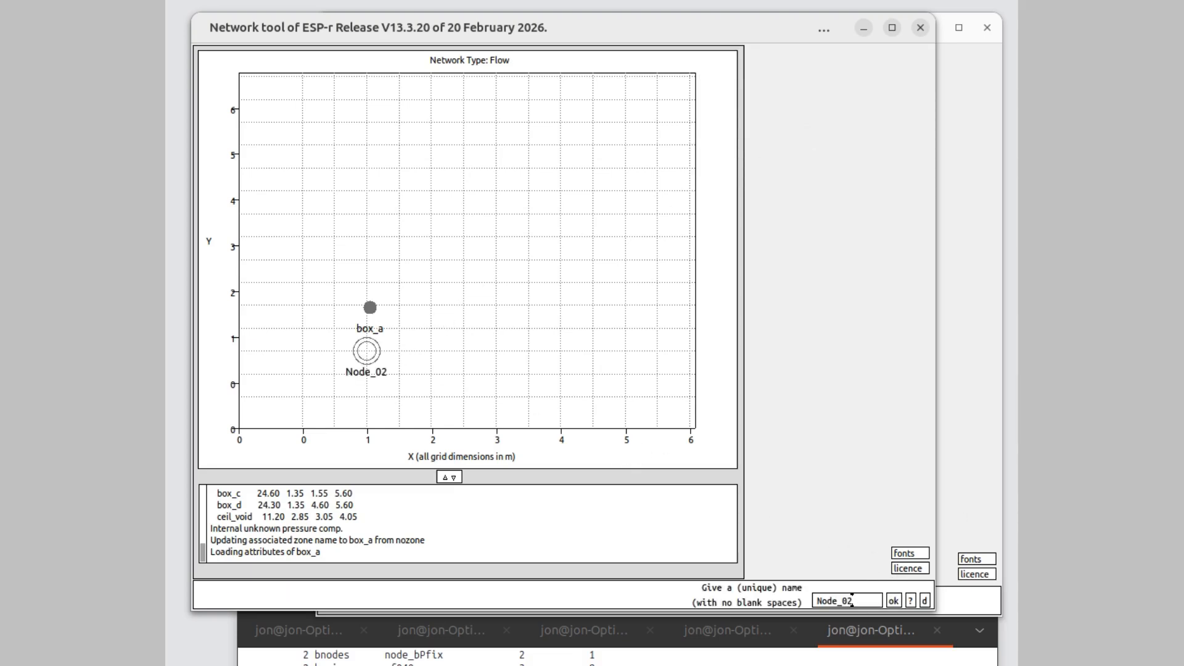
key("BackSpace")
key("BackSpace")
key("BackSpace")
key("BackSpace")
key("BackSpace")
key("BackSpace")
key("BackSpace")
type("south")
left_click(894, 600)
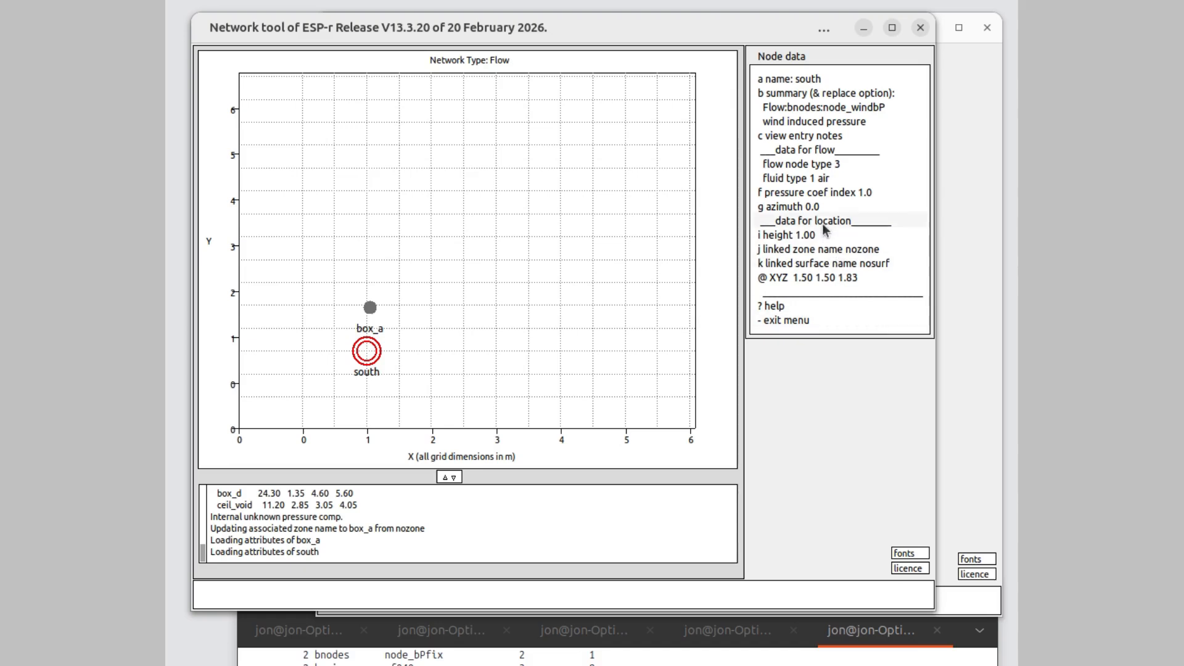
- Set the south boundary node's azimuth to 180 degrees and close its node data
left_click(794, 208)
left_click(814, 602)
type("180.00")
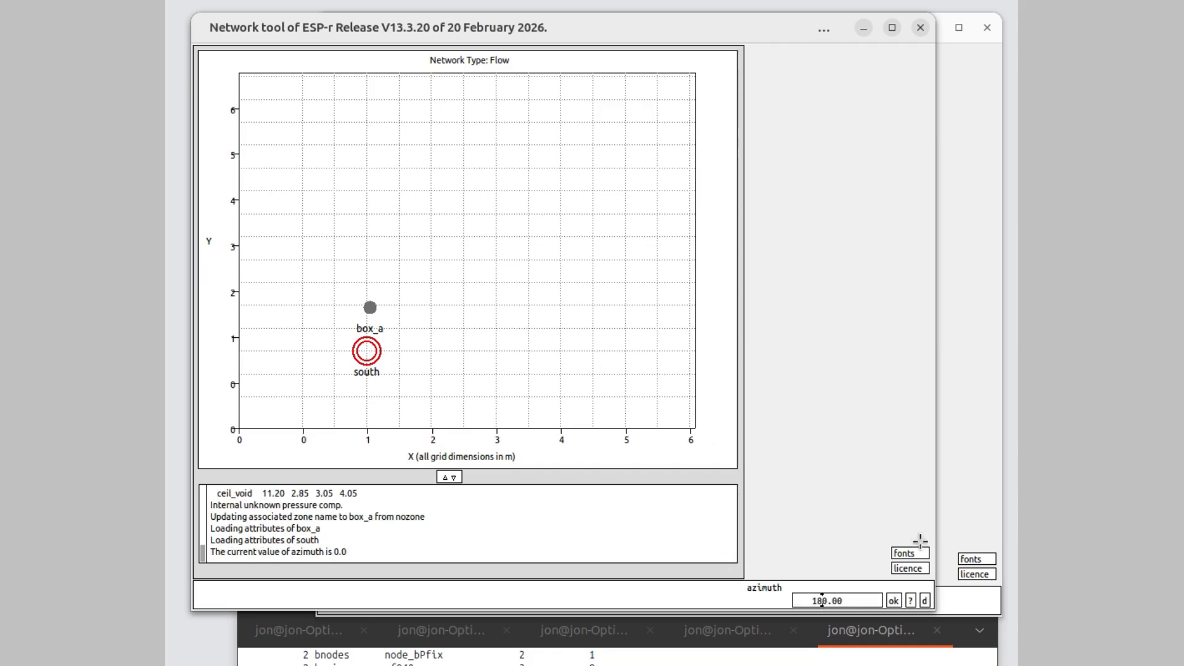
left_click(894, 601)
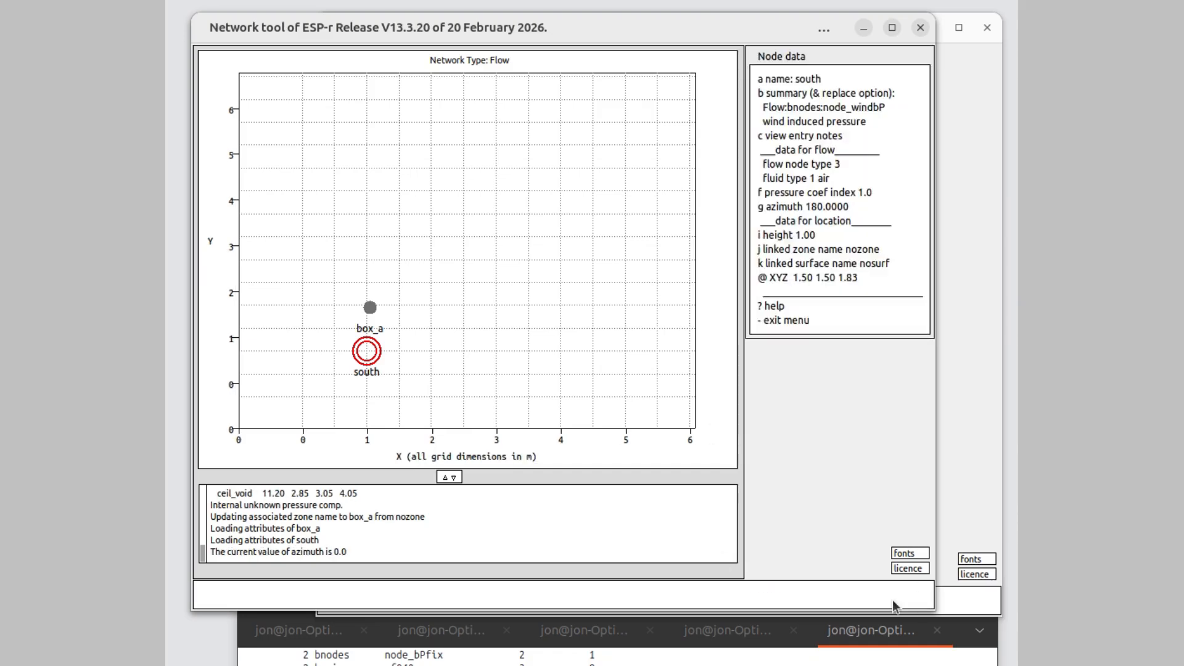
left_click(796, 320)
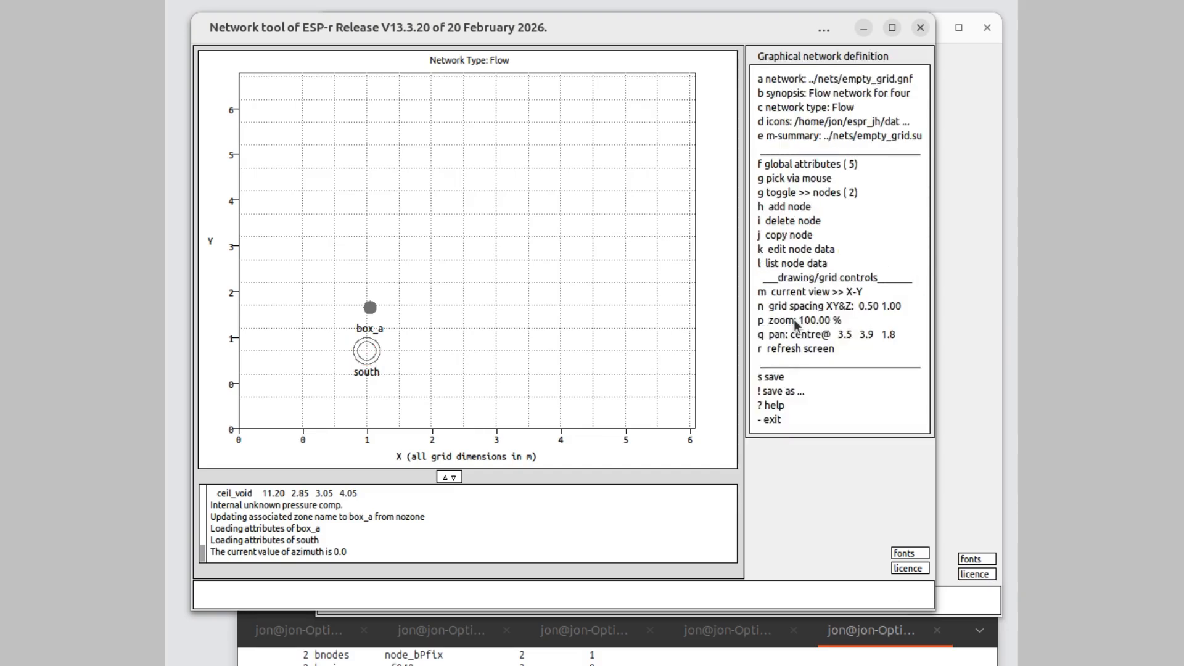
- Add a window crack 1mmx2m MF120 component beside box_a at about X 2.5, Y 2.0 m
left_click(830, 193)
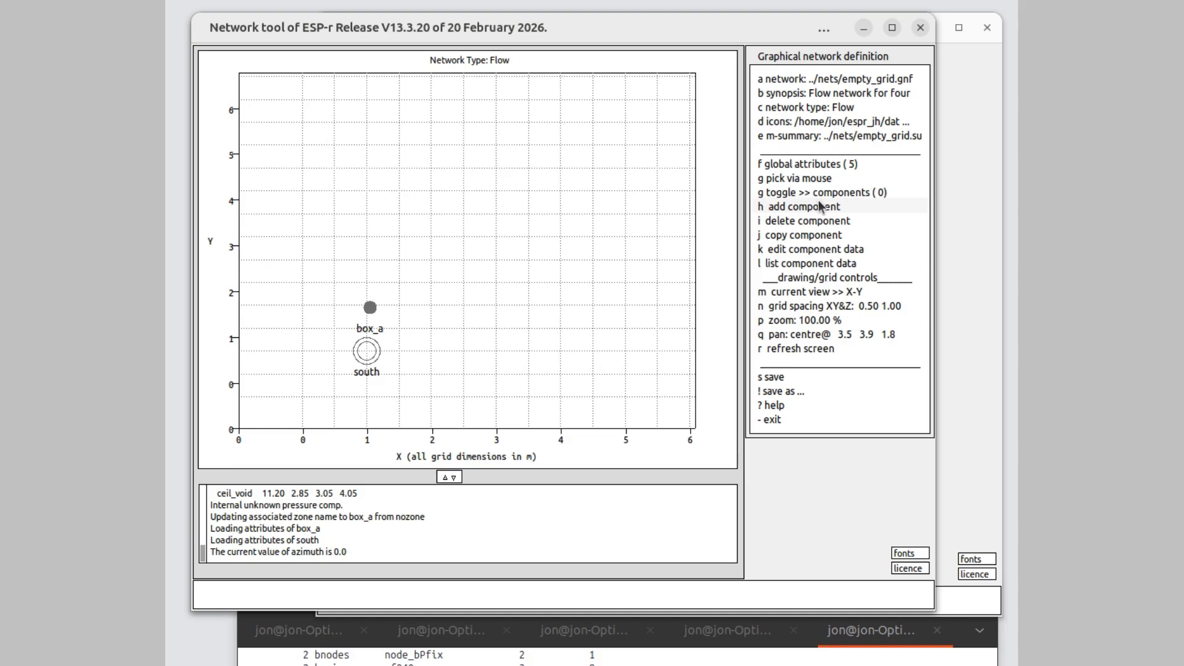
left_click(819, 203)
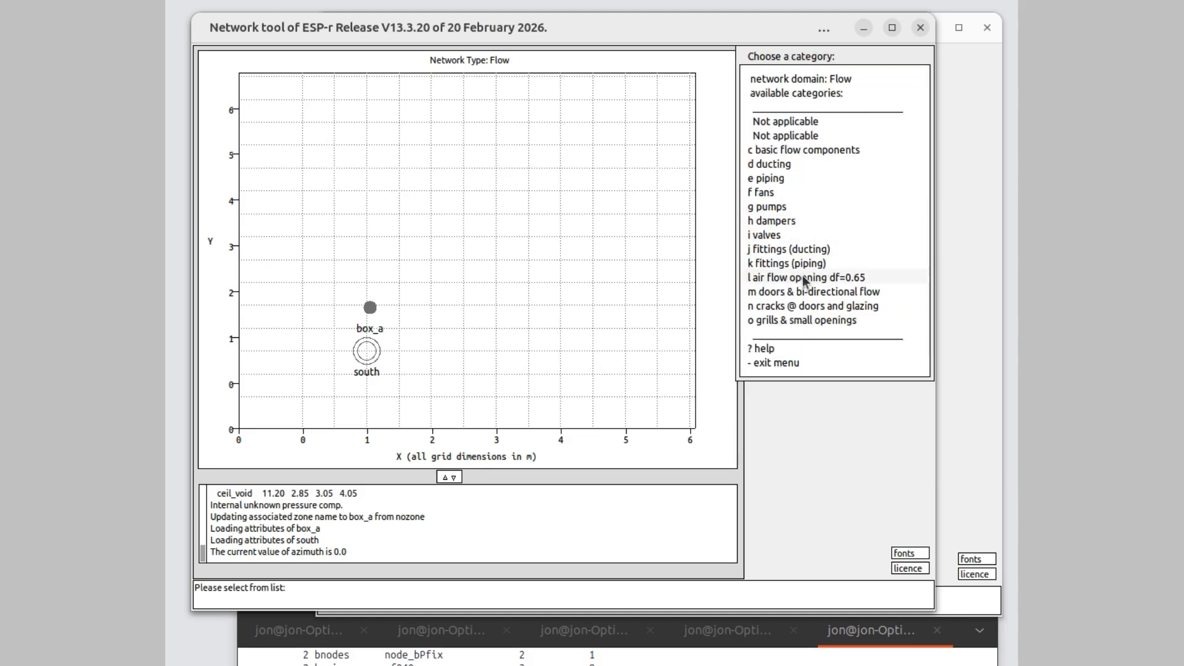
left_click(794, 307)
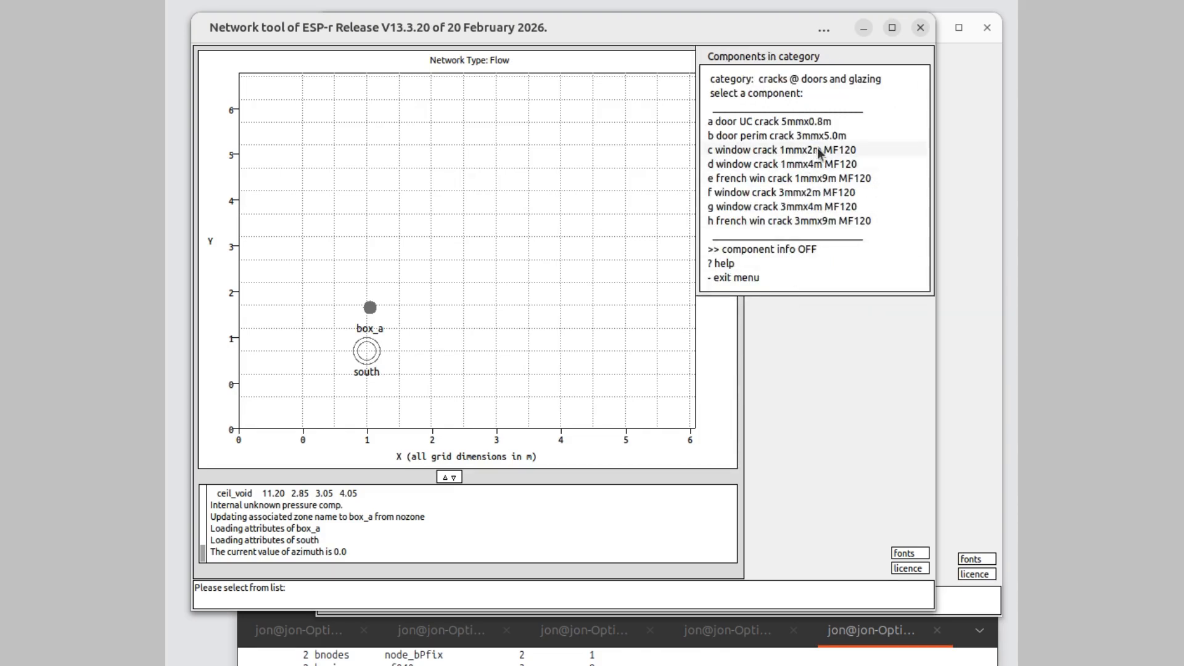
left_click(803, 151)
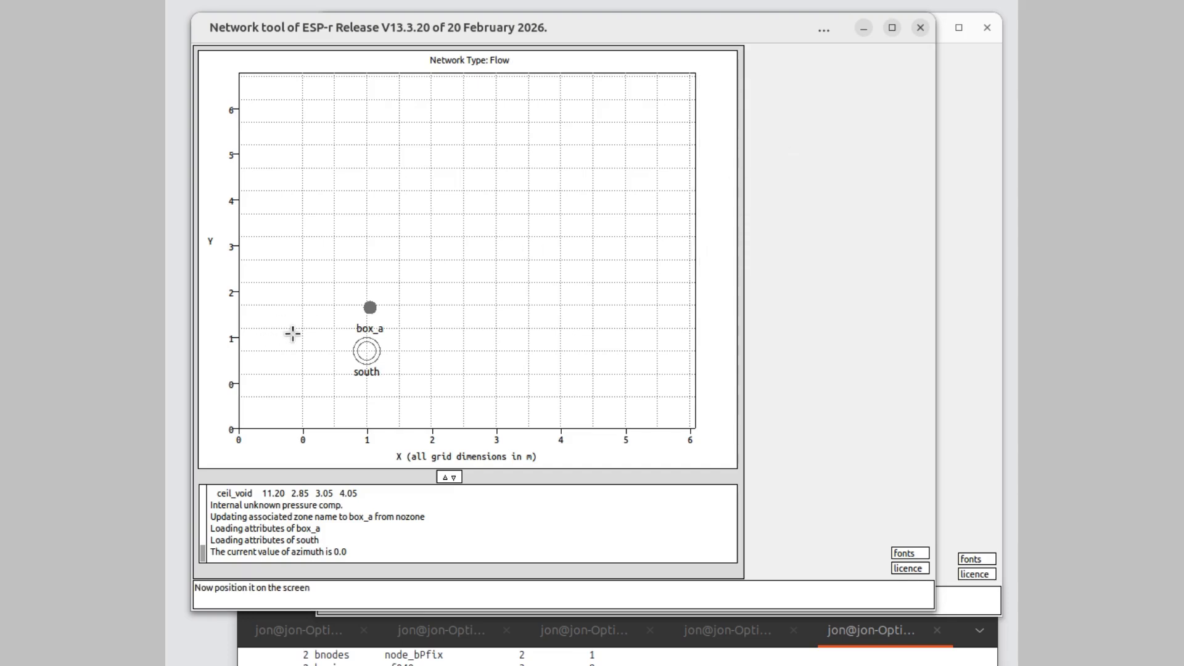
left_click(430, 327)
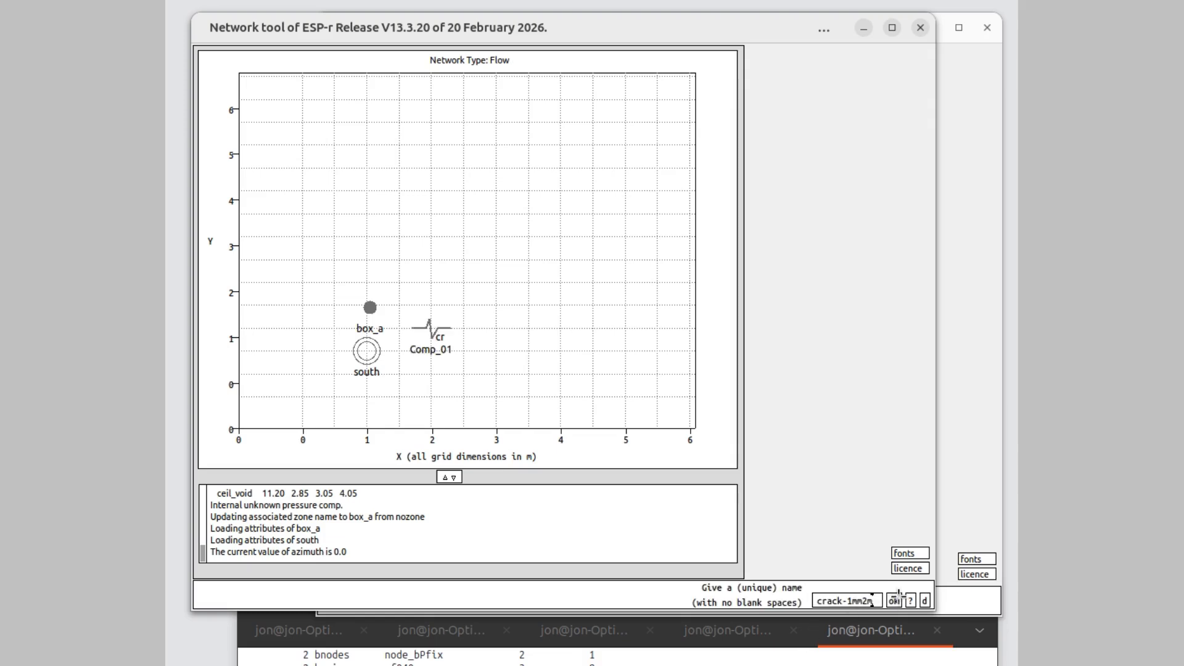
- Name the window crack component cr_bxa-1mm2m and close its component data
left_click(844, 601)
key("BackSpace")
key("BackSpace")
key("BackSpace")
type("_bxa")
left_click(893, 601)
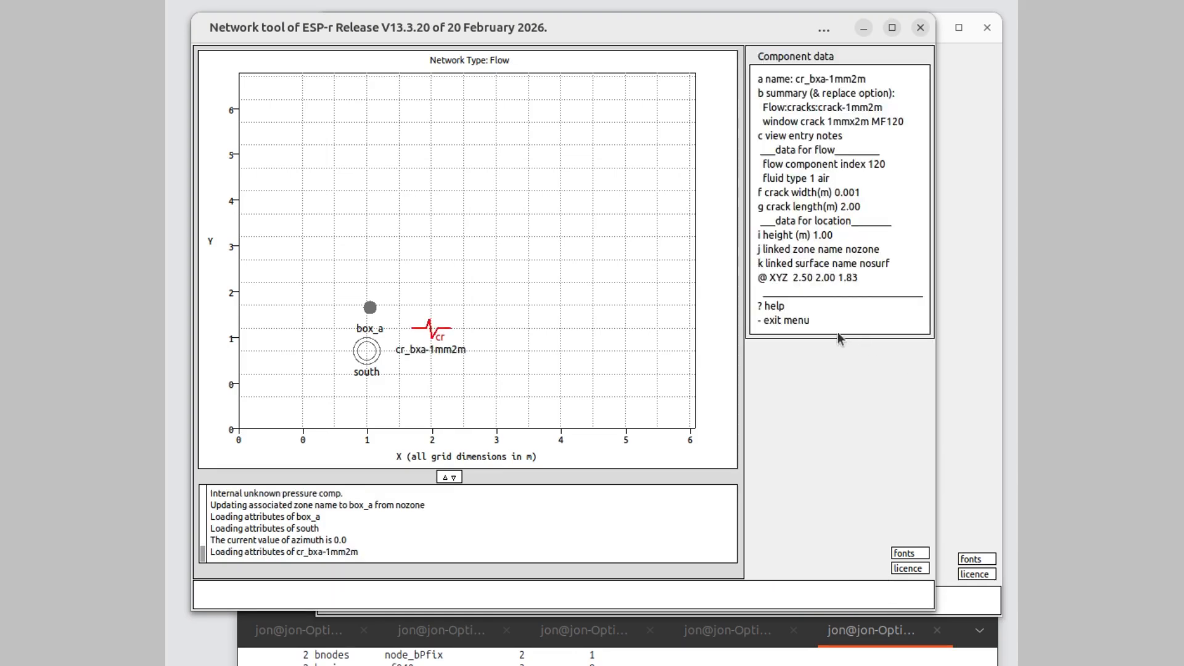
left_click(806, 321)
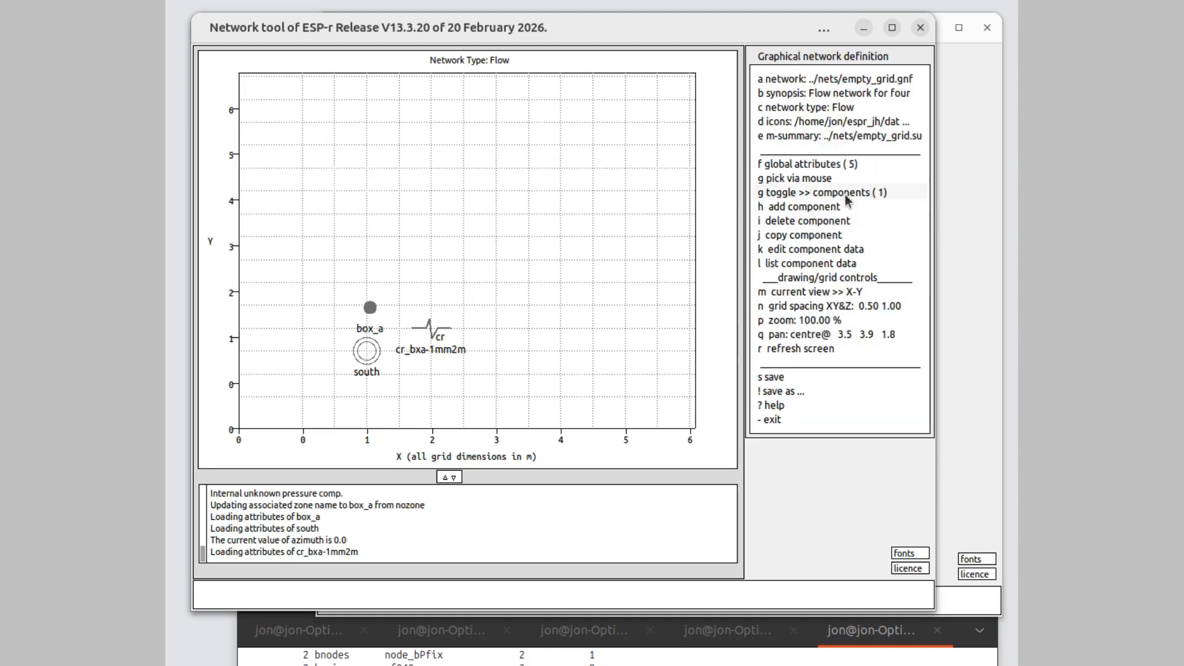
- Connect the south boundary node to box_a via the crack component cr_bxa-1mm2m
left_click(846, 194)
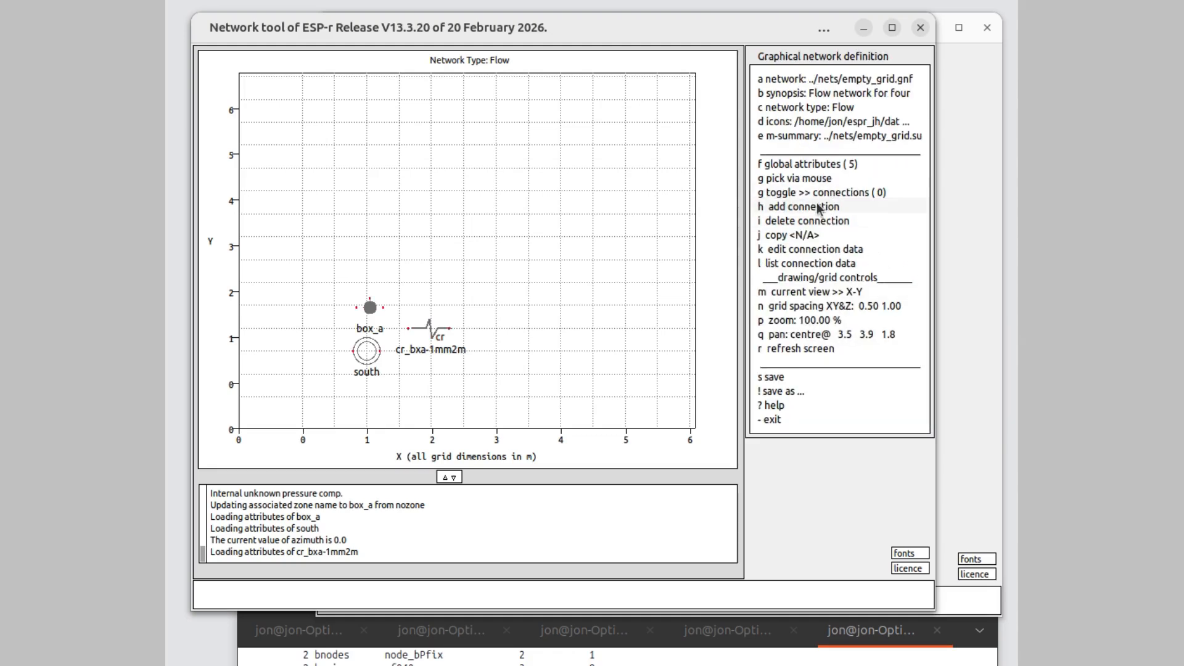
left_click(817, 206)
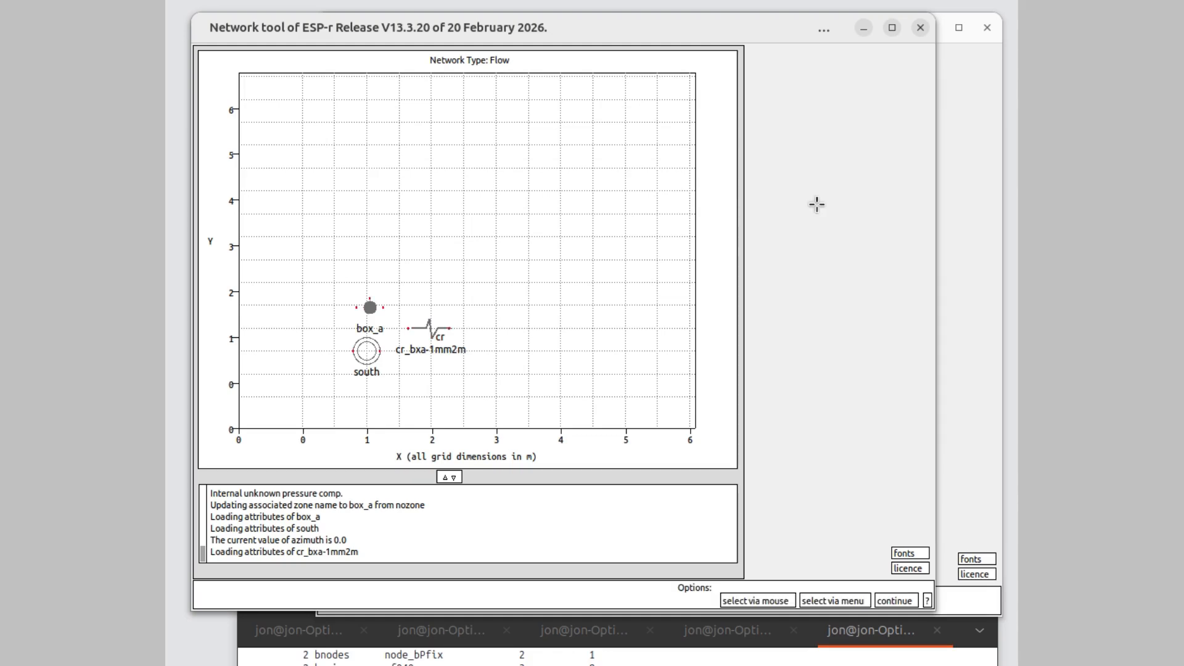
left_click(835, 601)
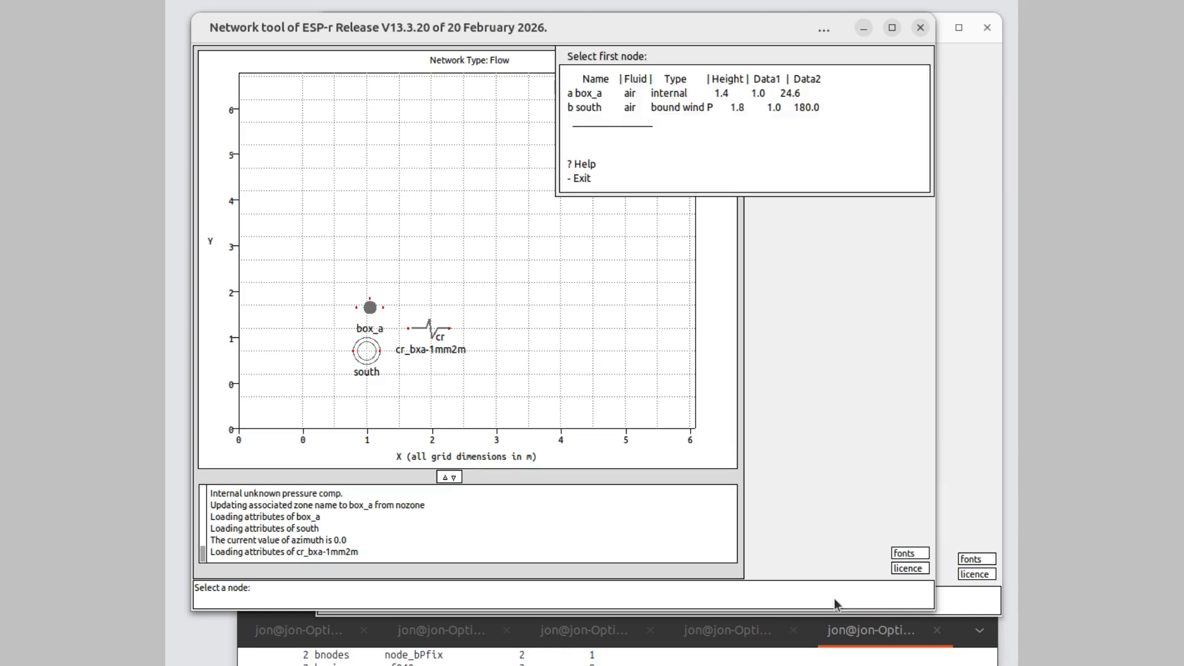
left_click(771, 111)
left_click(773, 94)
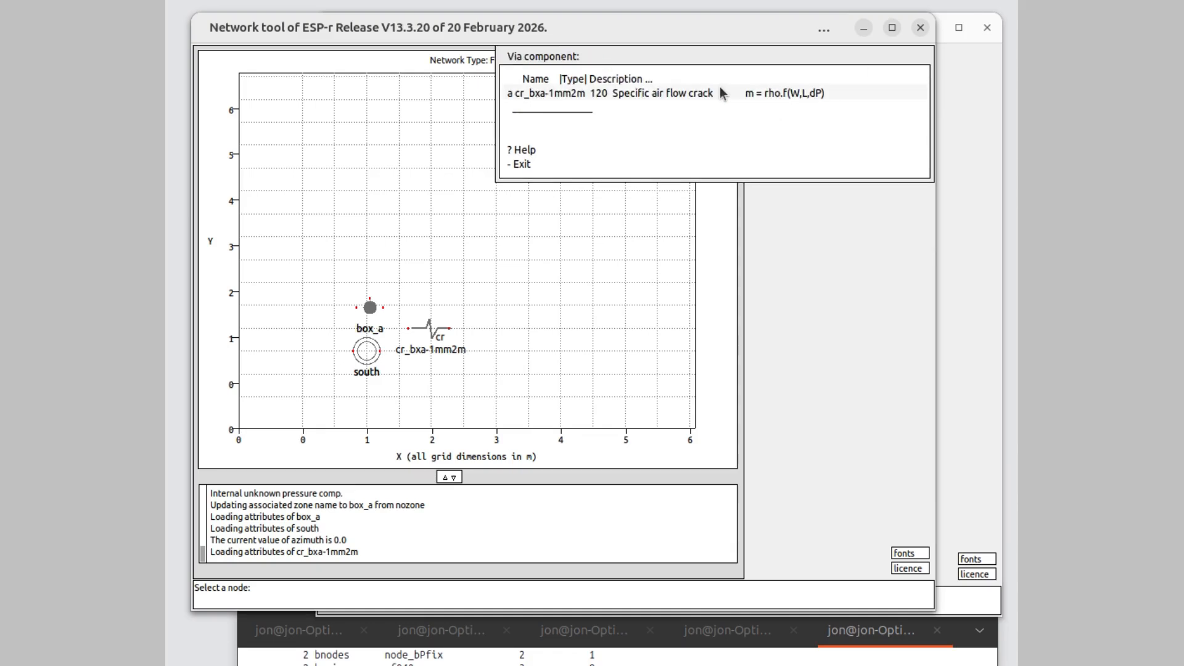
left_click(720, 87)
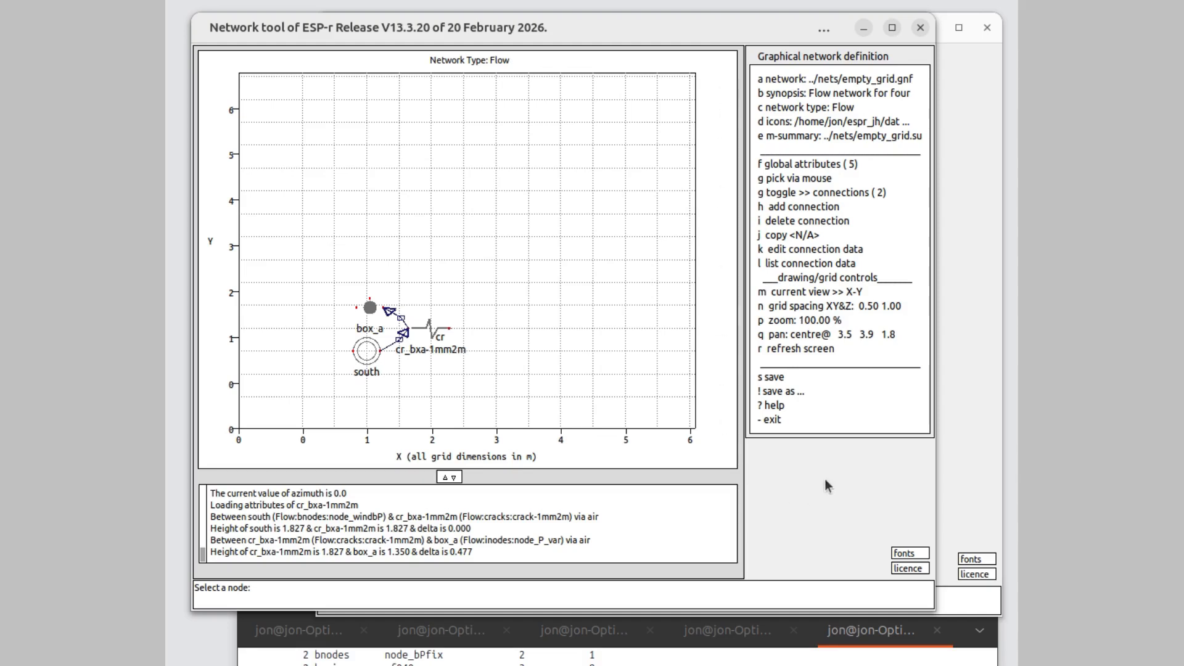
- Save the network as ../nets/empty_grid.gnf with its .legacy and .3dafn flow files, and exit the network tool without merging changes into the model
left_click(794, 394)
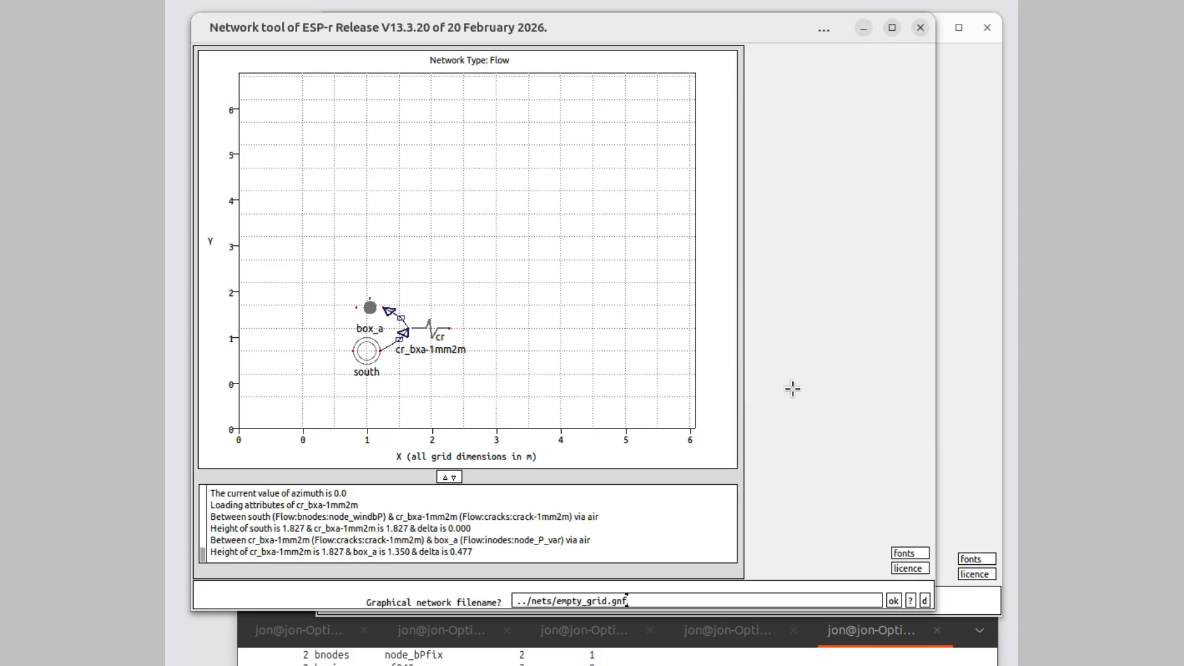
left_click(891, 600)
left_click(885, 600)
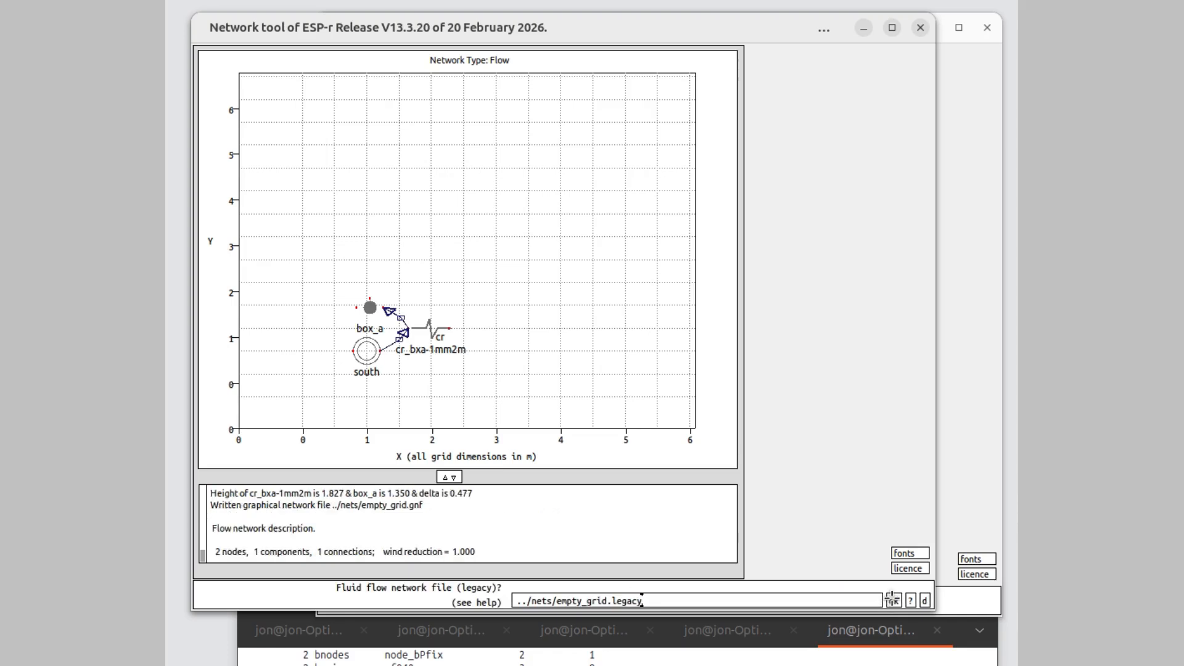
left_click(892, 599)
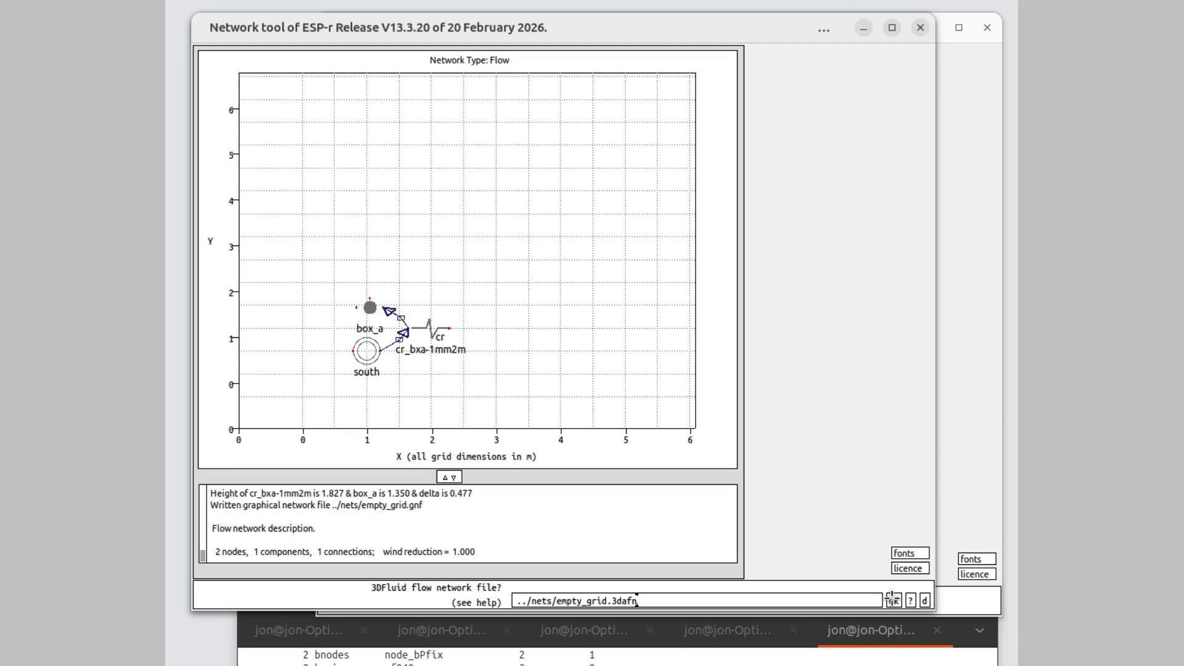
left_click(893, 599)
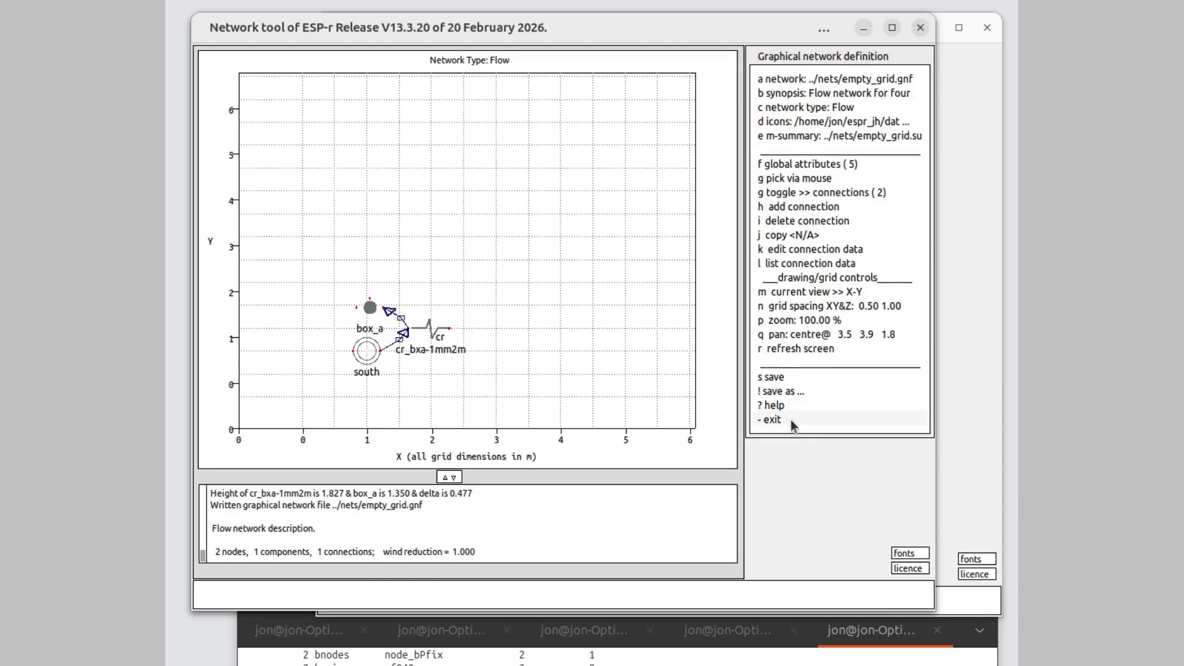
left_click(773, 419)
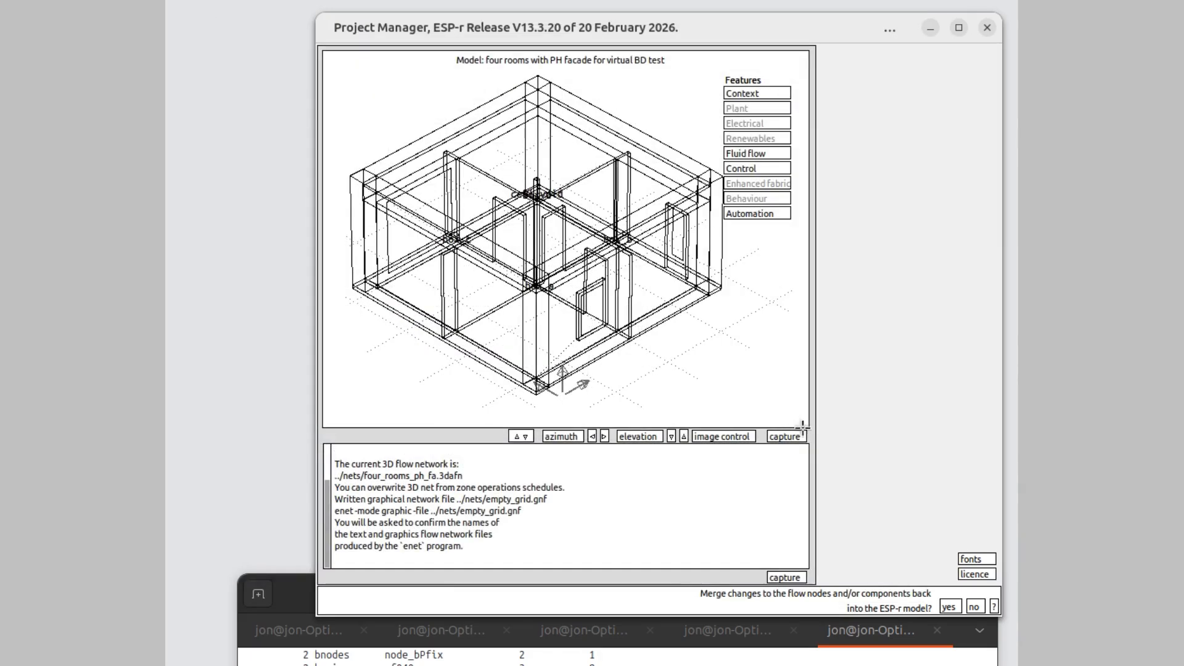
left_click(975, 605)
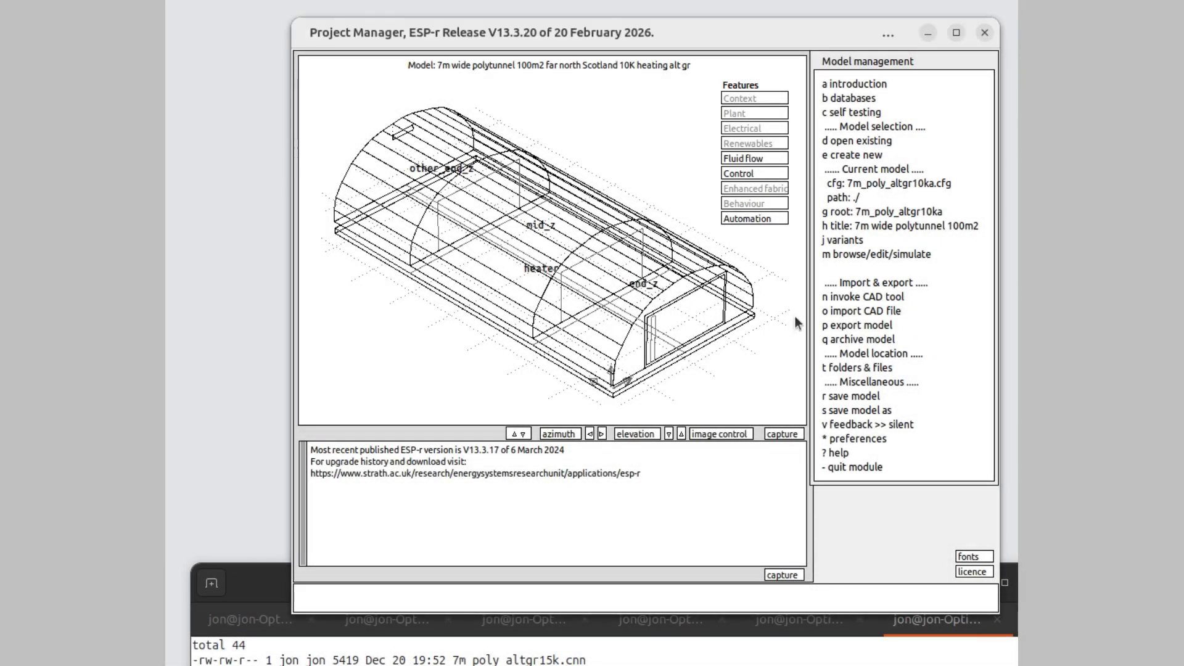
- Start a nodes and ambient layout for the polytunnel model's flow network, with cardinal wind driven boundary nodes but no virtual blower door
left_click(876, 252)
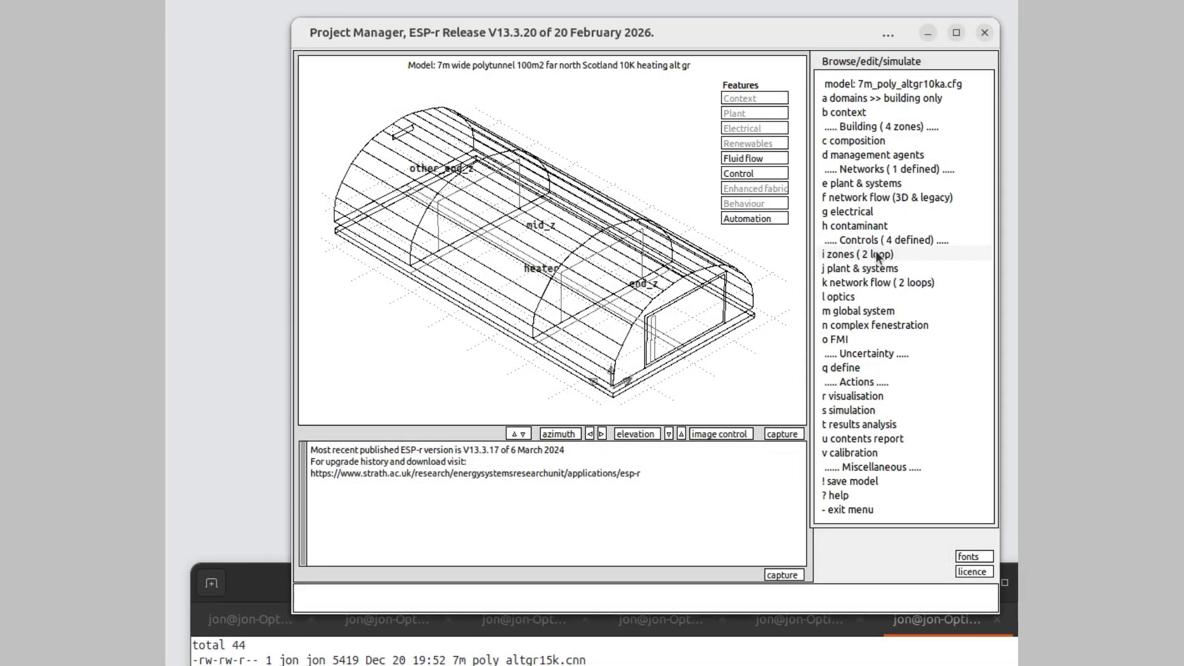
left_click(870, 198)
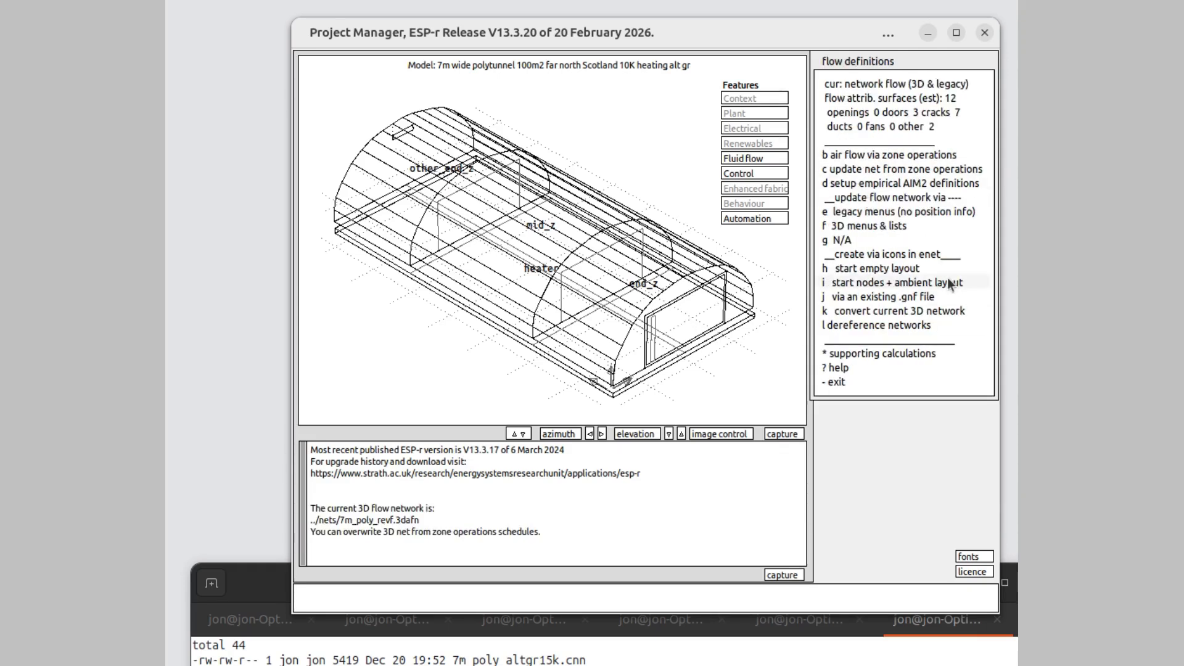
left_click(875, 281)
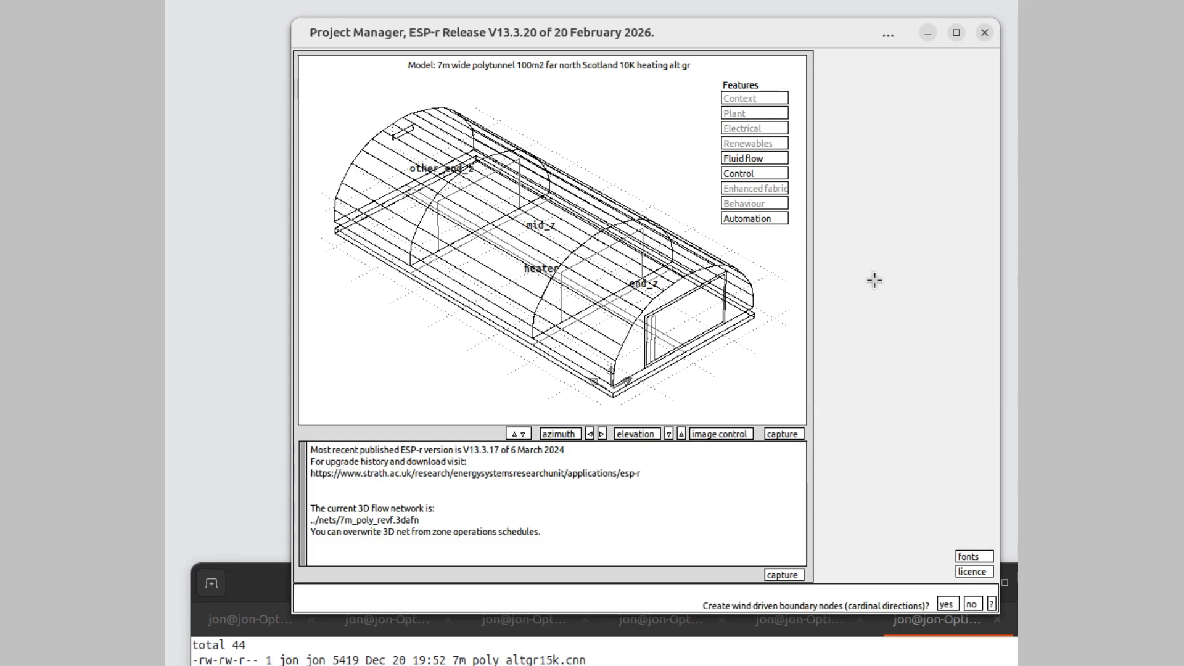
left_click(943, 600)
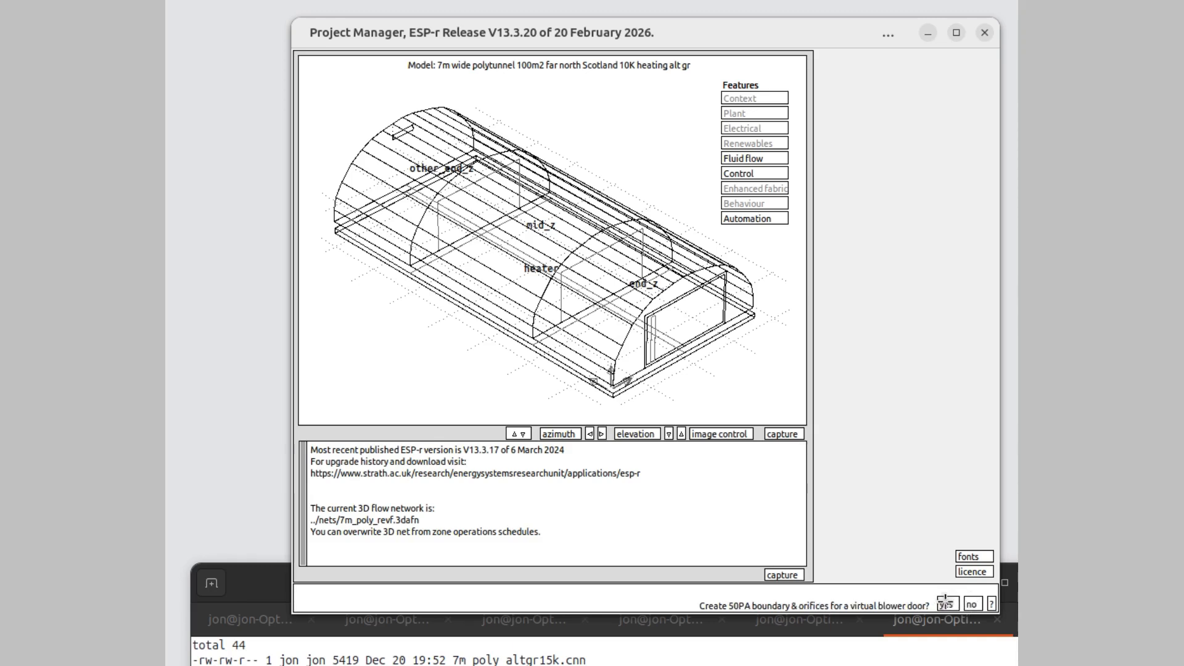
left_click(973, 603)
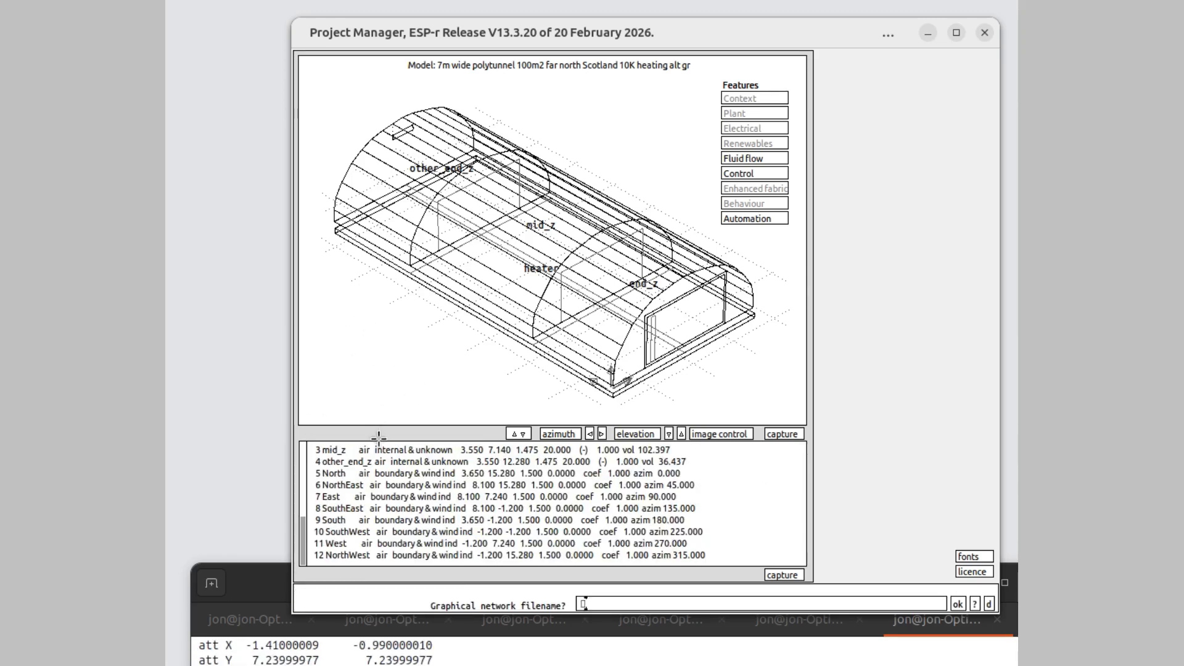
- Name the graphical network file ../nets/rooms_boundary.gnf and the summary file ../nets/rooms_boundary.summ
type("/nets/rooms_boundary.gnf")
left_click(957, 603)
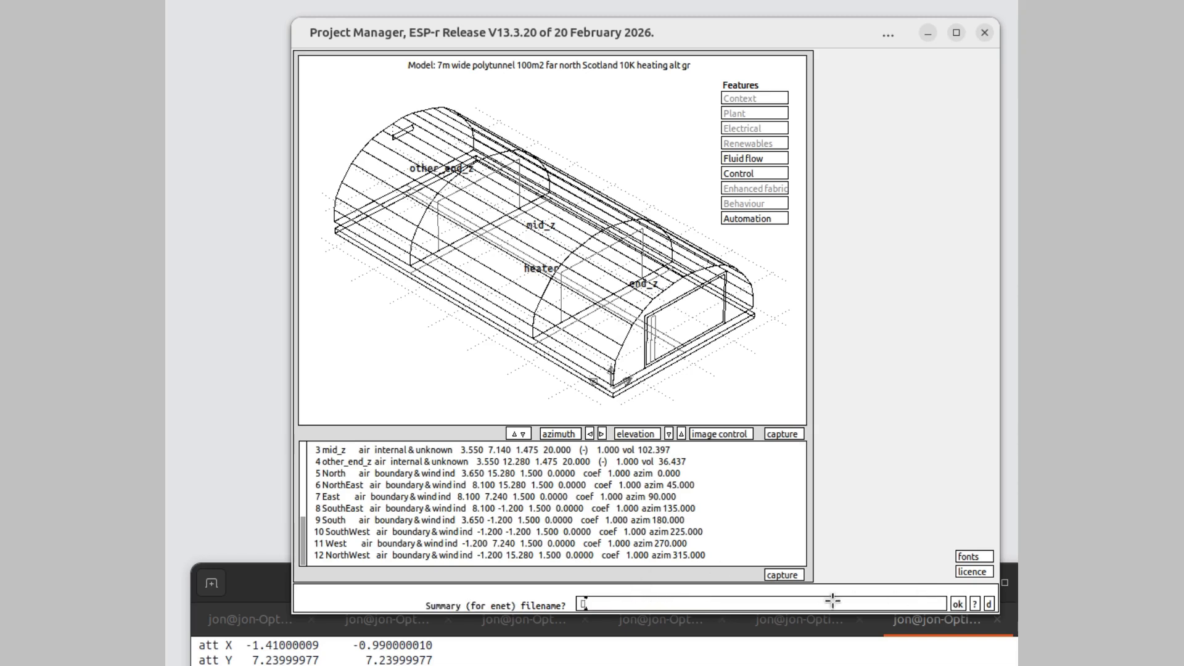
type("/nets/rooms_boundary.summary")
left_click(957, 604)
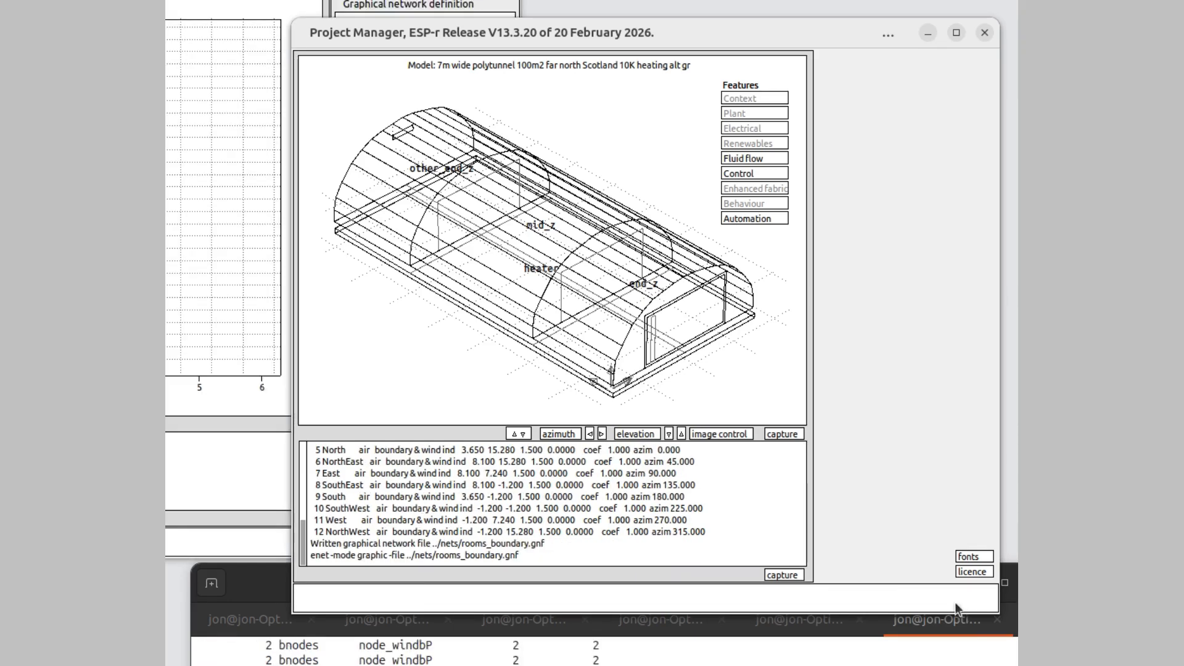
- Bring the network tool window fully into view and set the network zoom to 0.5
left_click_drag(166, 1, 450, 35)
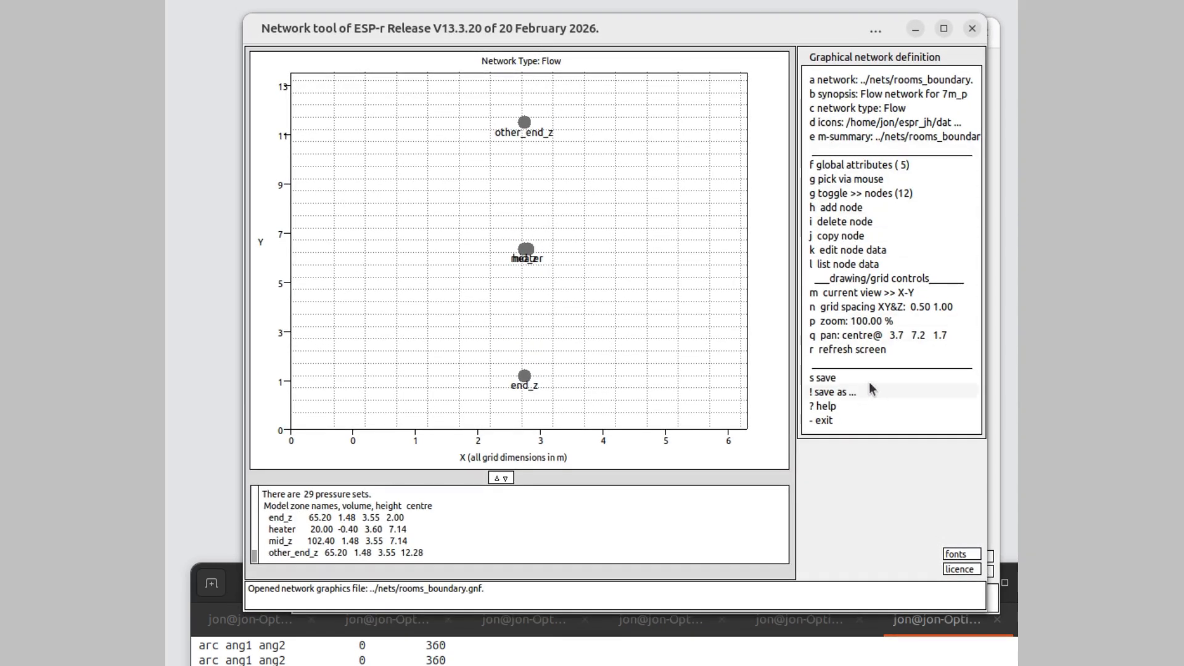
left_click(855, 322)
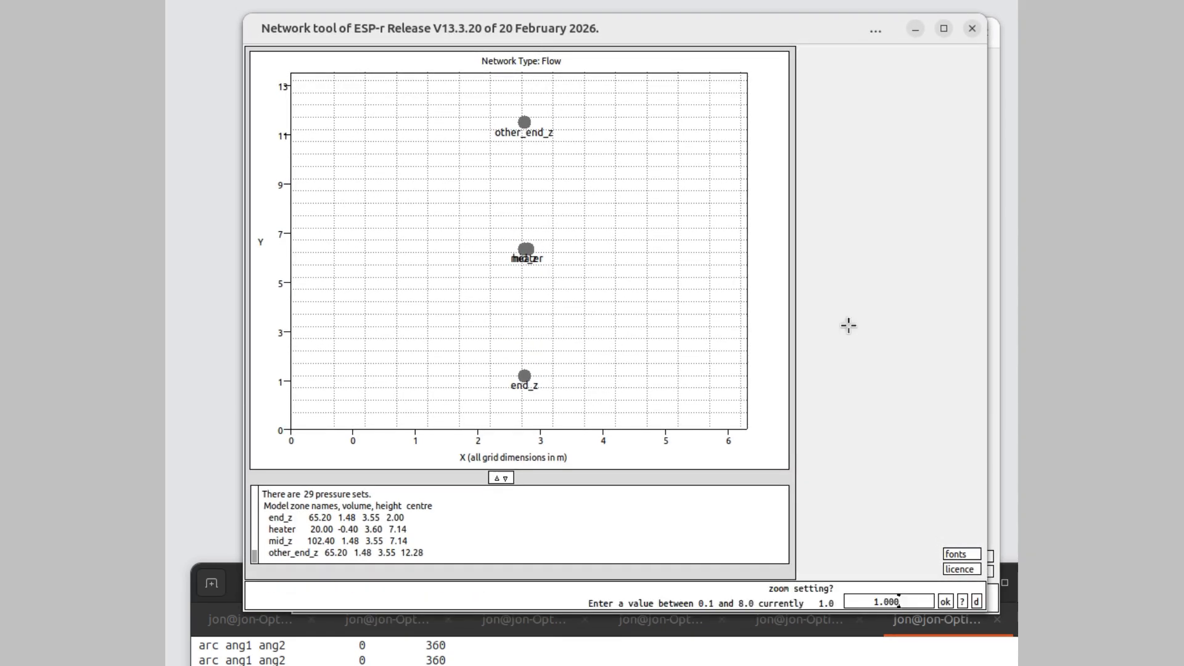
left_click(882, 598)
key("BackSpace")
type("0")
key("BackSpace")
type("5")
left_click(946, 601)
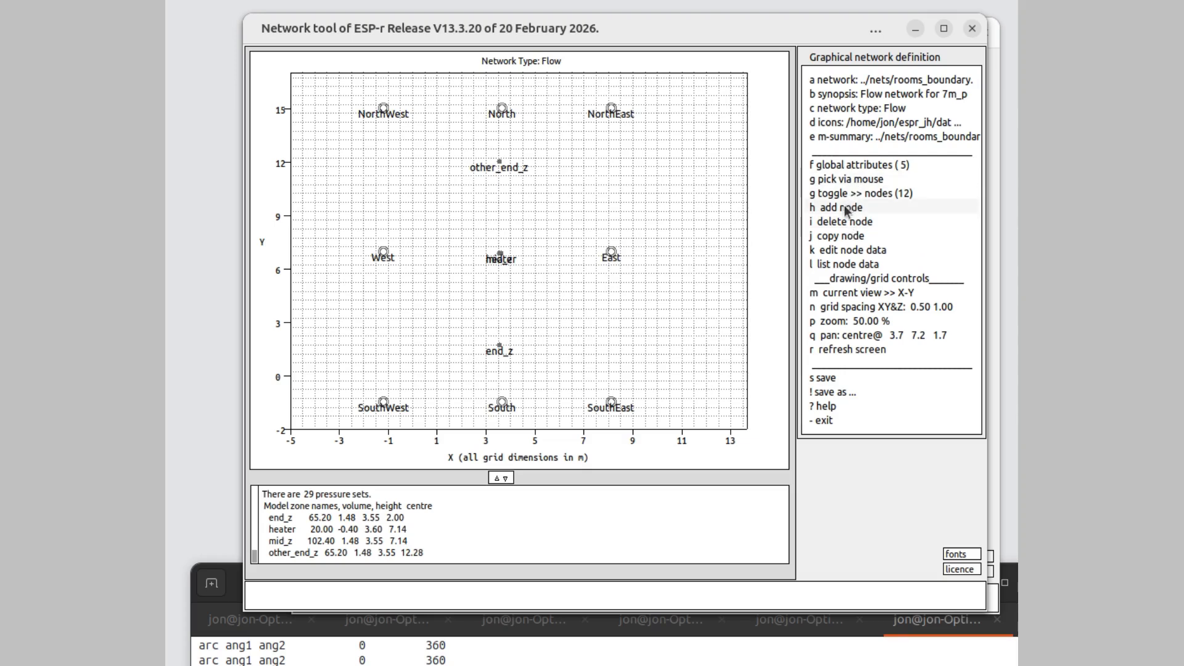
- Review the node data of the East boundary node and the end_z zone node
left_click(850, 251)
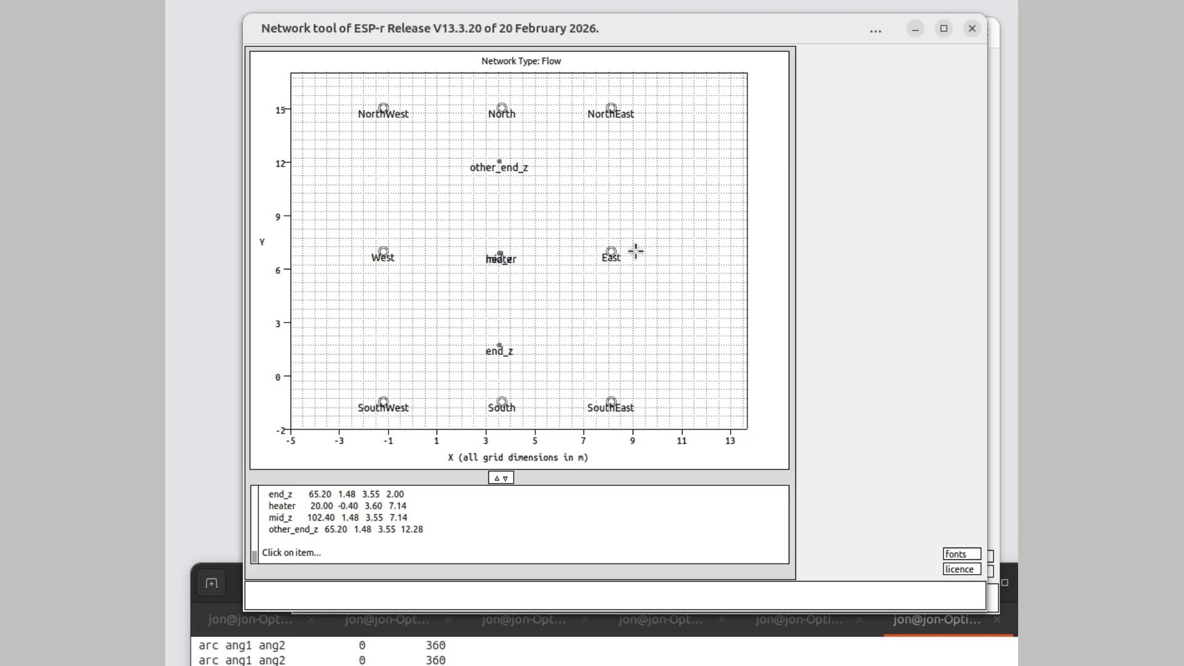
left_click(609, 252)
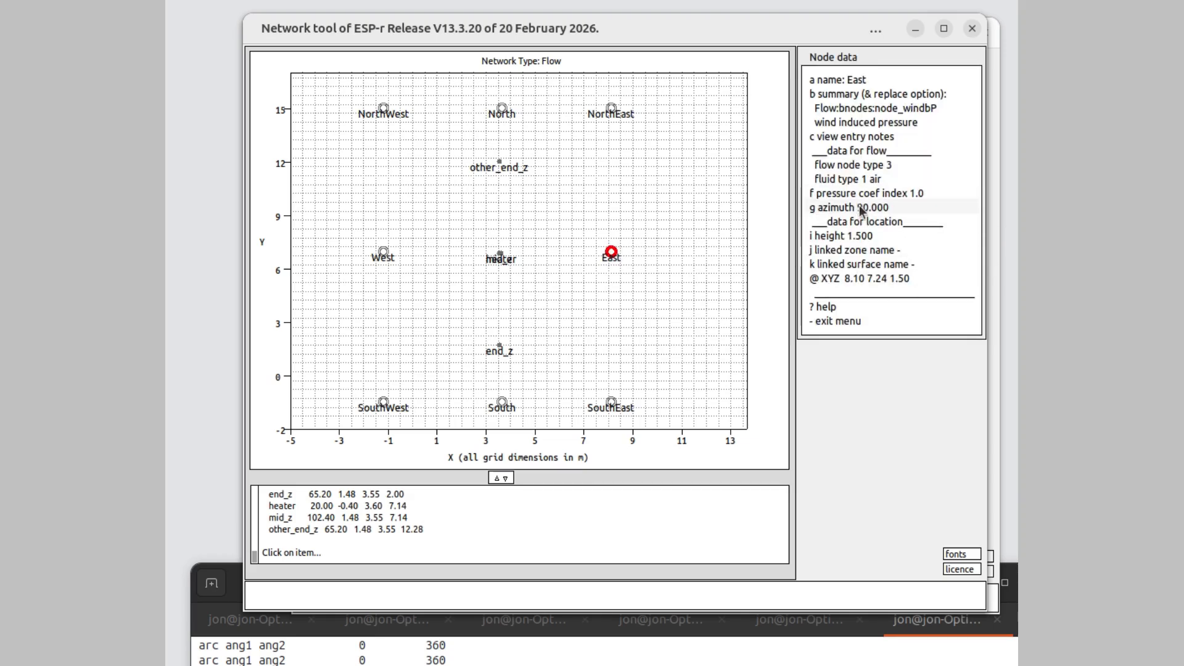
left_click(850, 321)
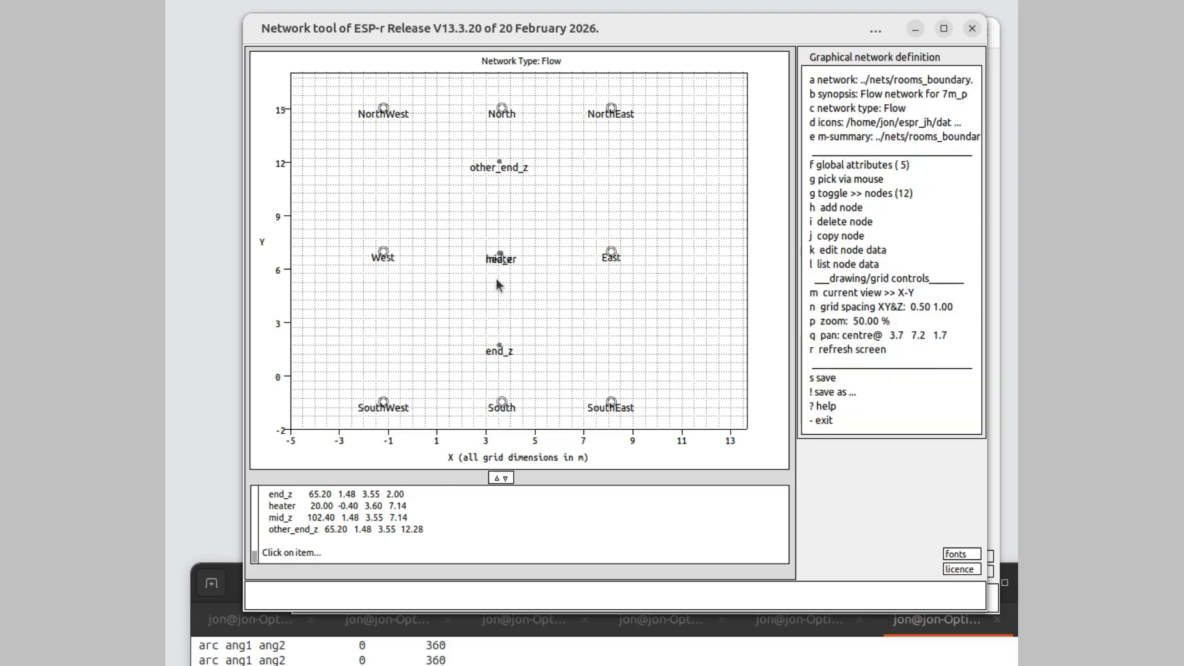
left_click(499, 254)
left_click(856, 253)
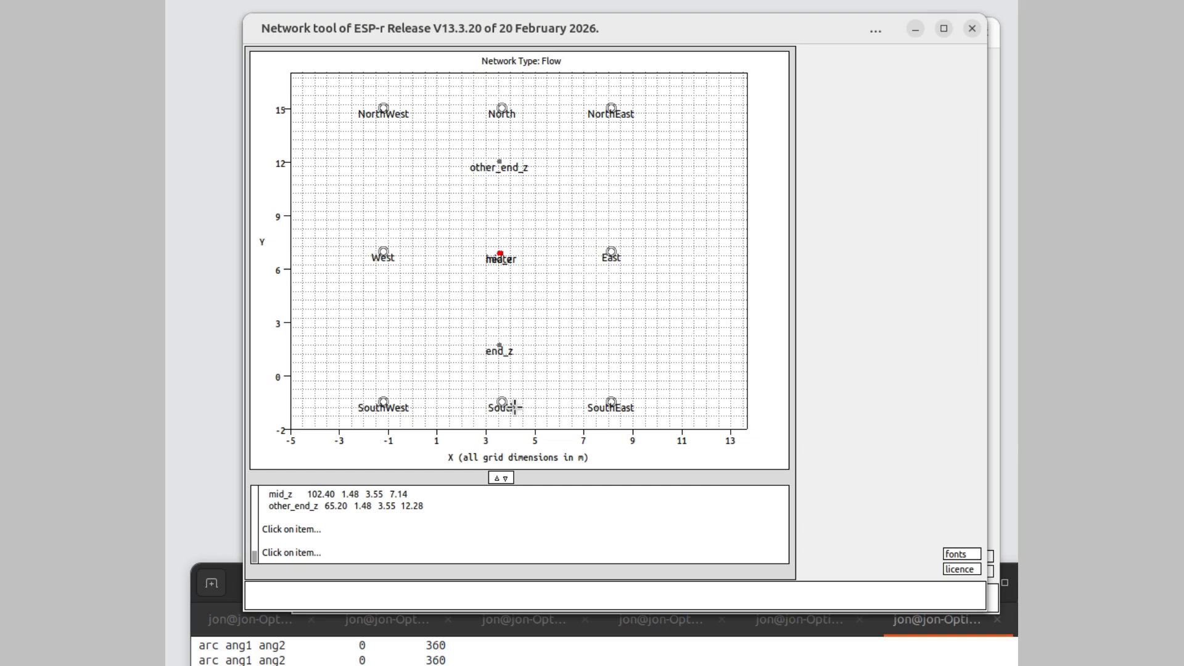
left_click(499, 346)
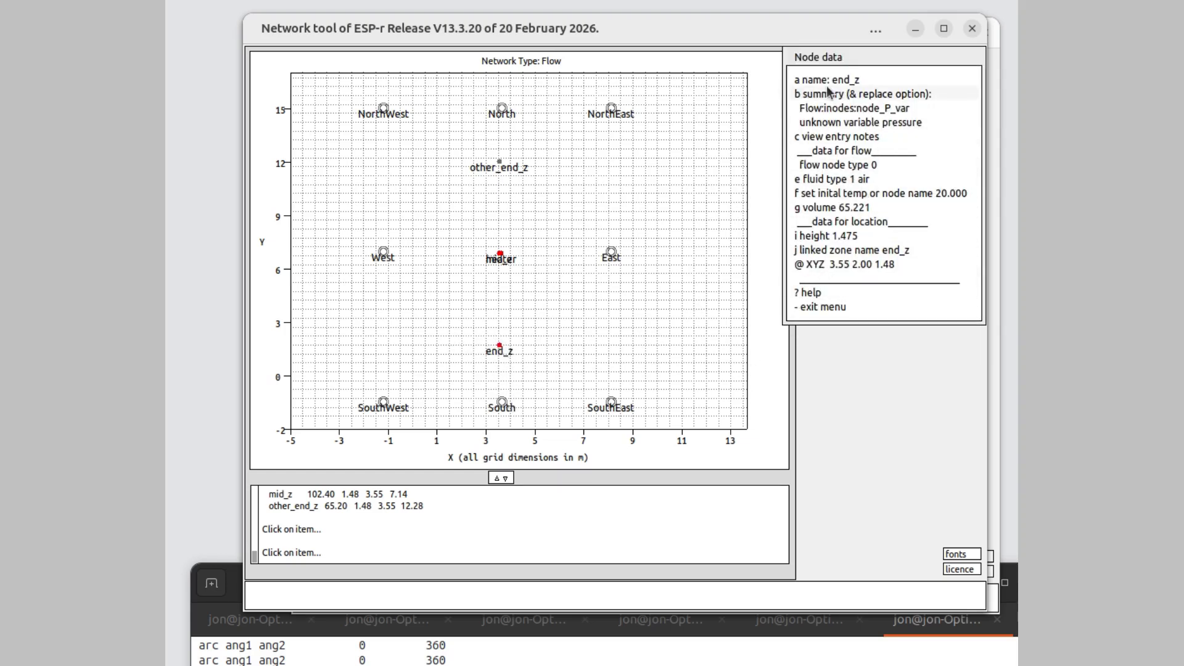
left_click(840, 303)
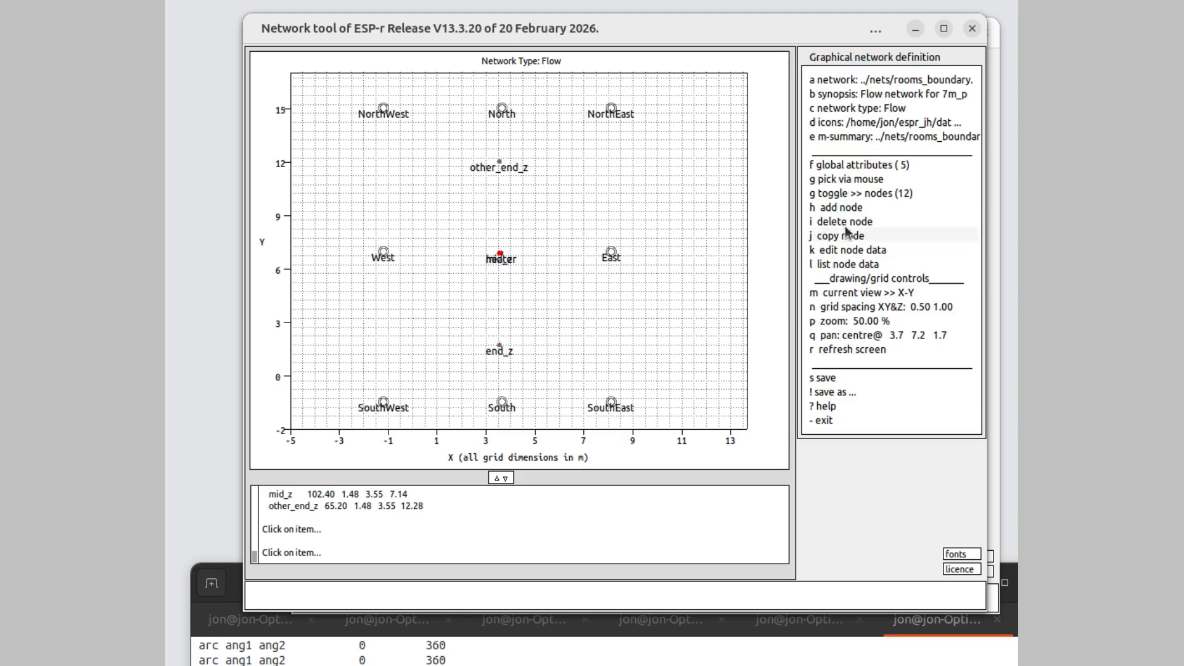
- Add a door 0.8mx2.1m MF130 component between end_z and South at about X 3.5, Y 0.5 m, named door0821
left_click(842, 194)
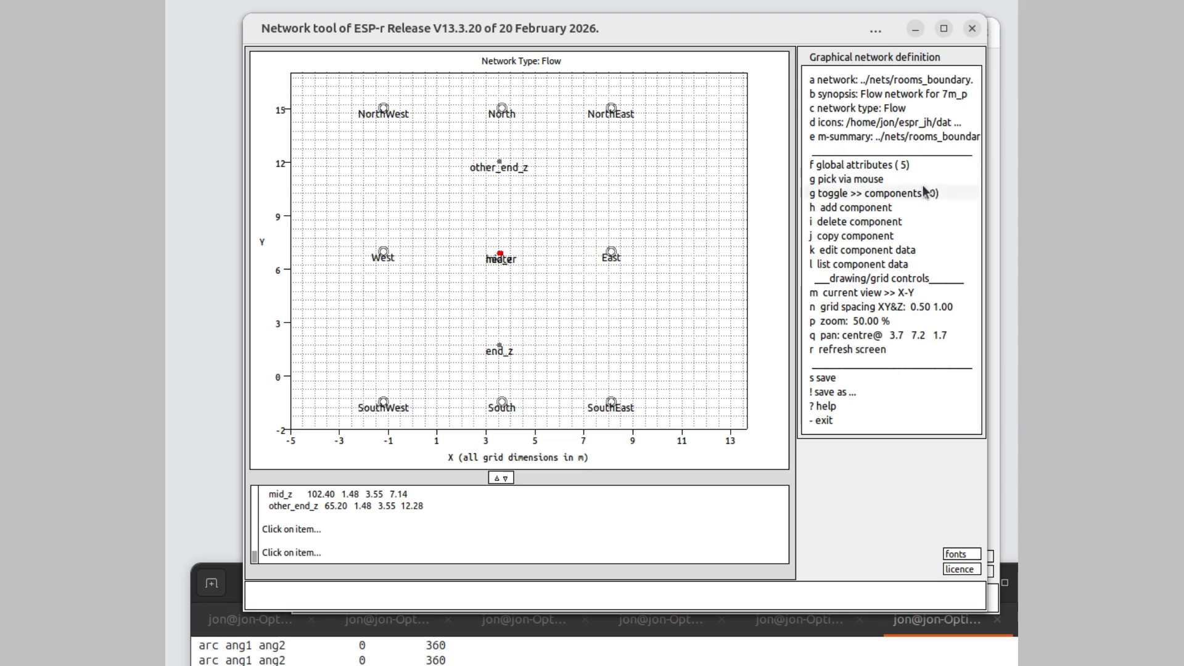
left_click(847, 212)
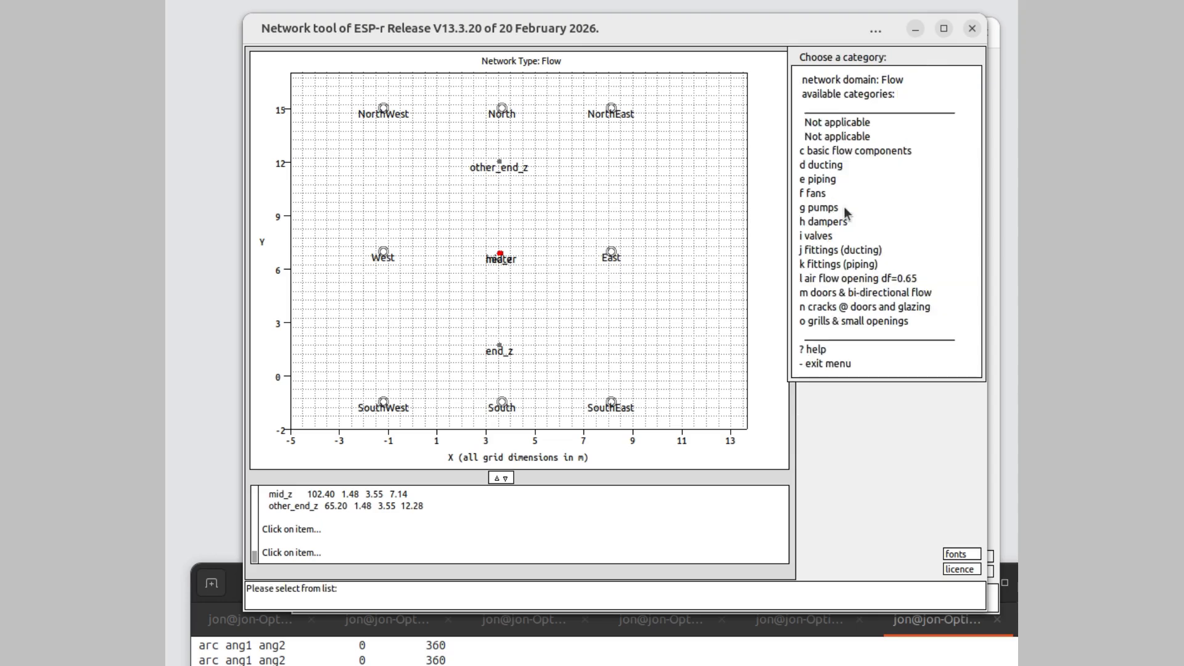
left_click(845, 296)
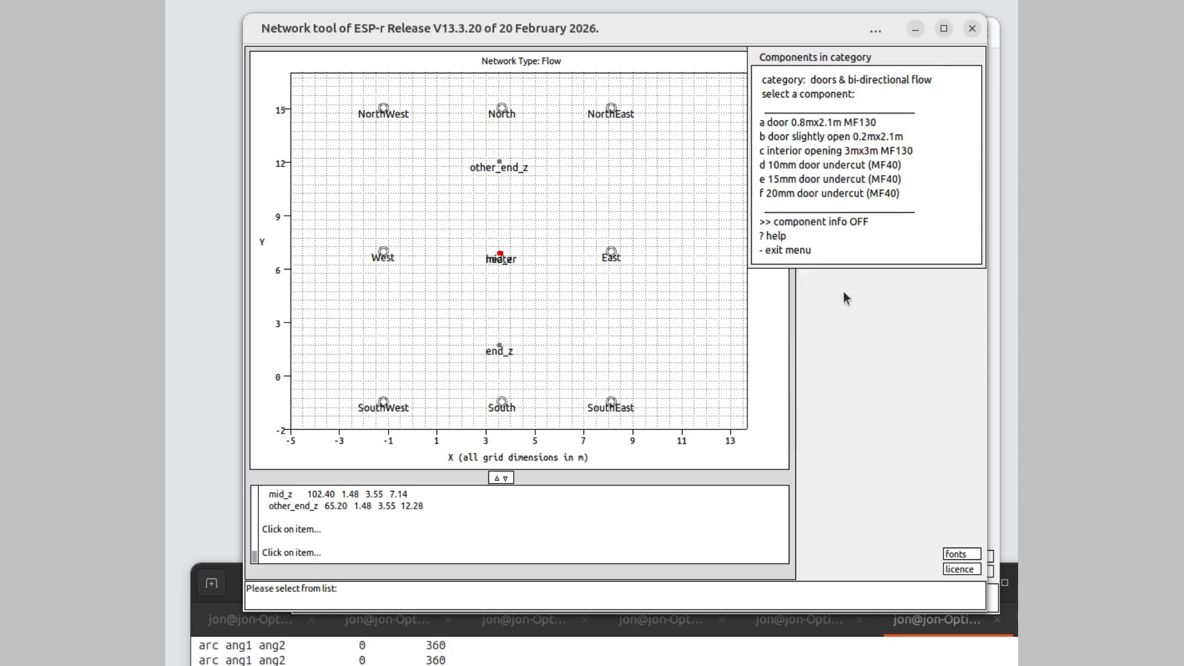
left_click(815, 123)
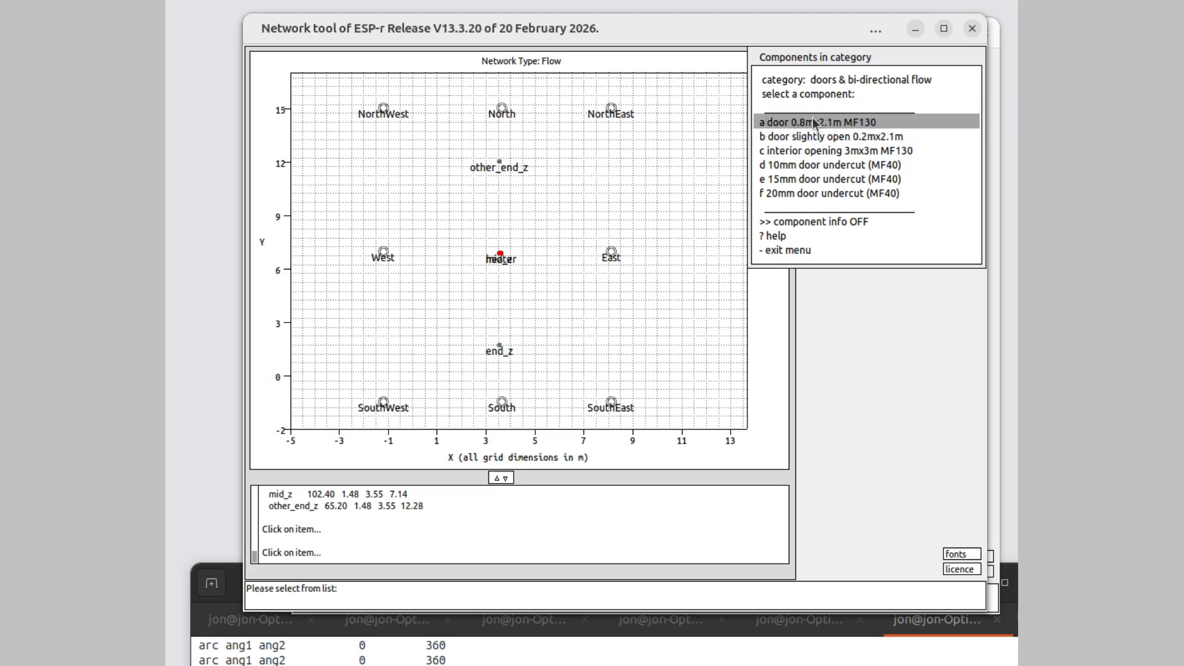
left_click(497, 371)
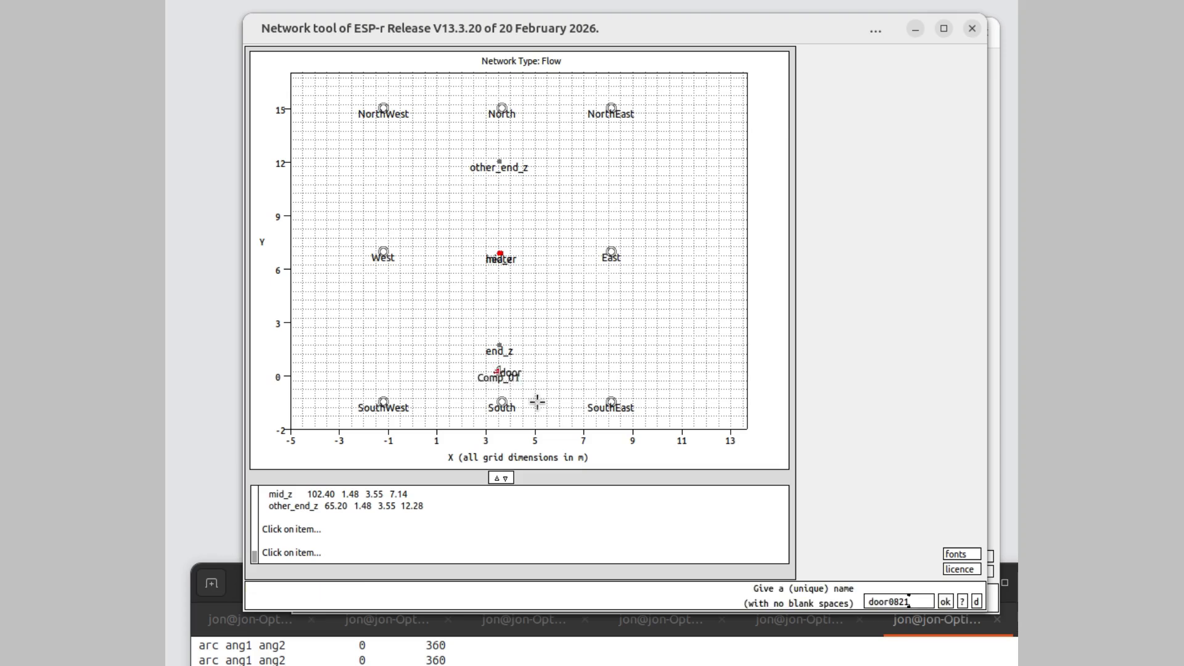
left_click(946, 601)
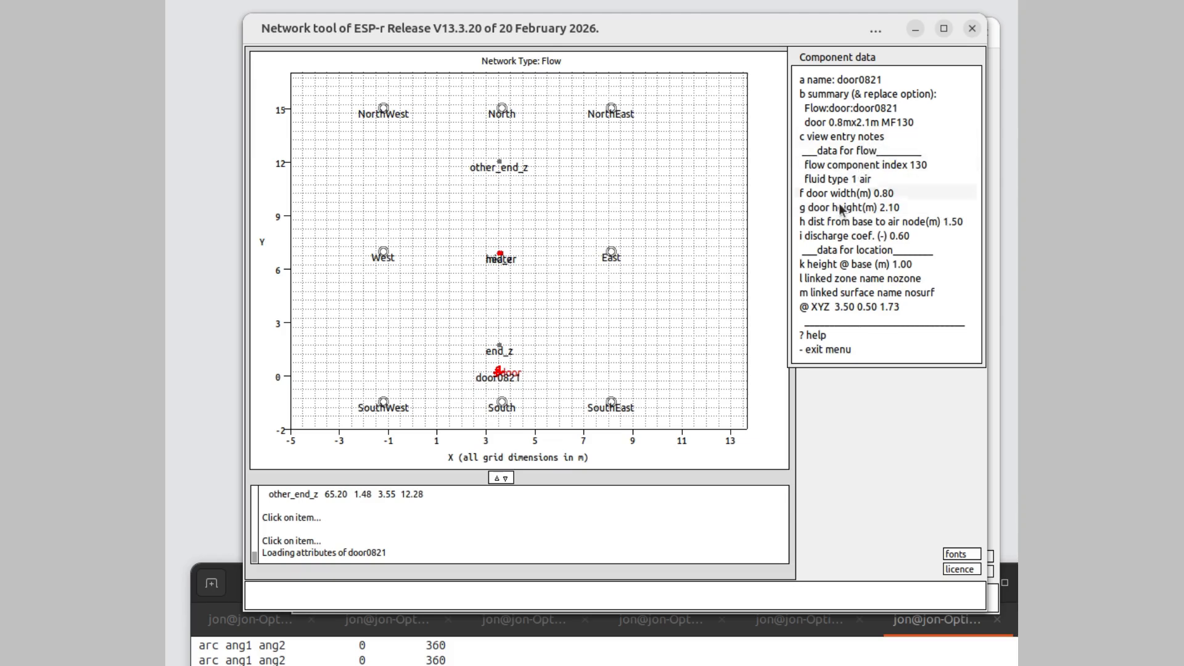
left_click(838, 349)
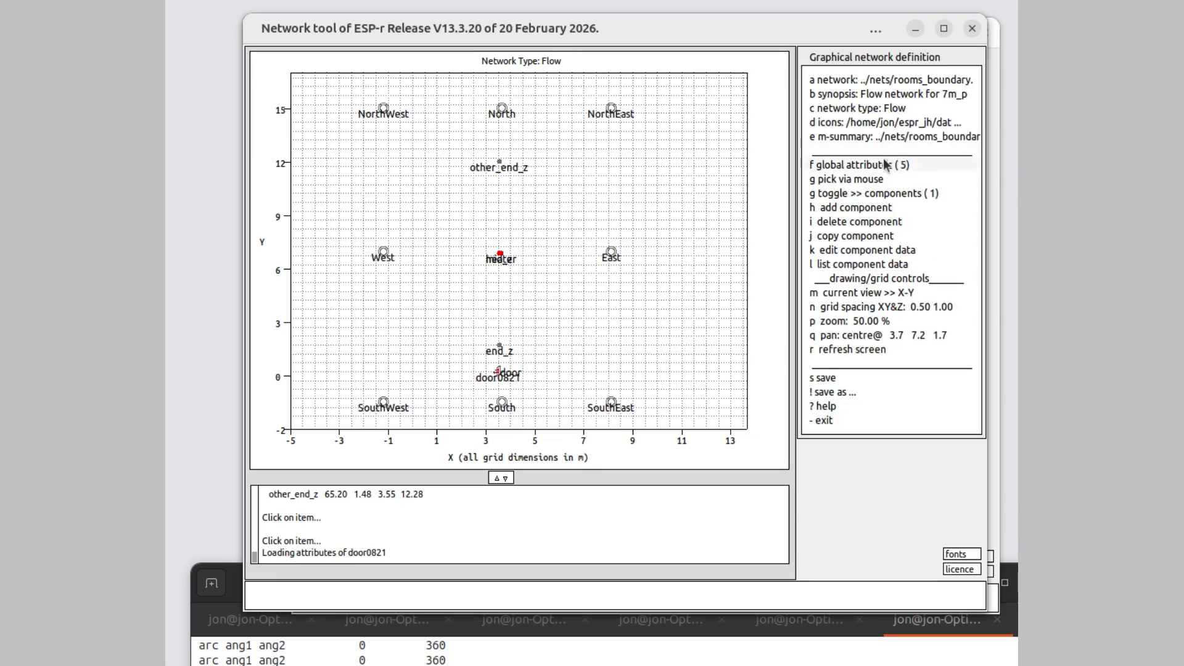
- Add a connection from the South boundary node to the end_z node via the door0821 component
left_click(875, 193)
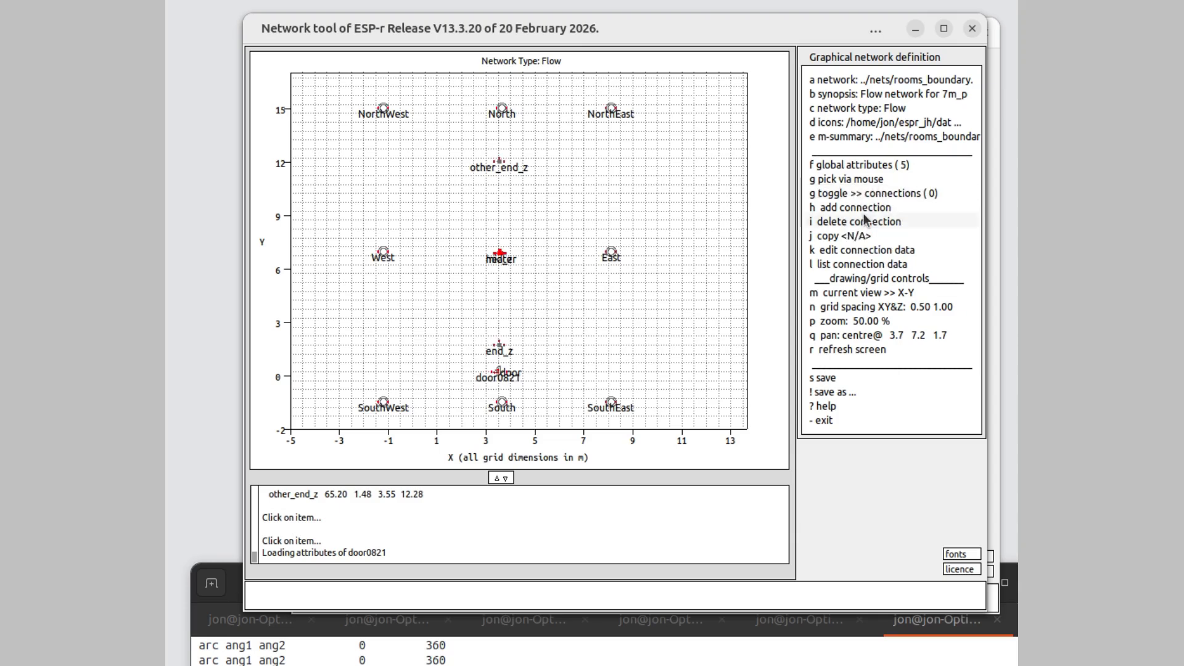
left_click(865, 208)
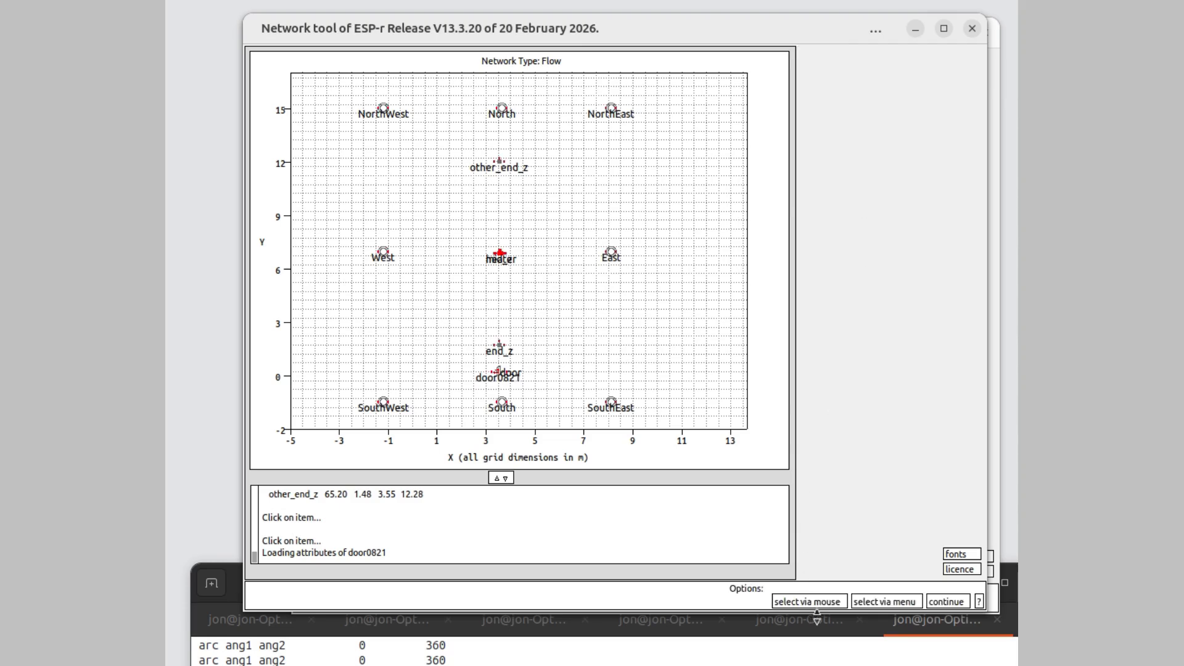
left_click(882, 599)
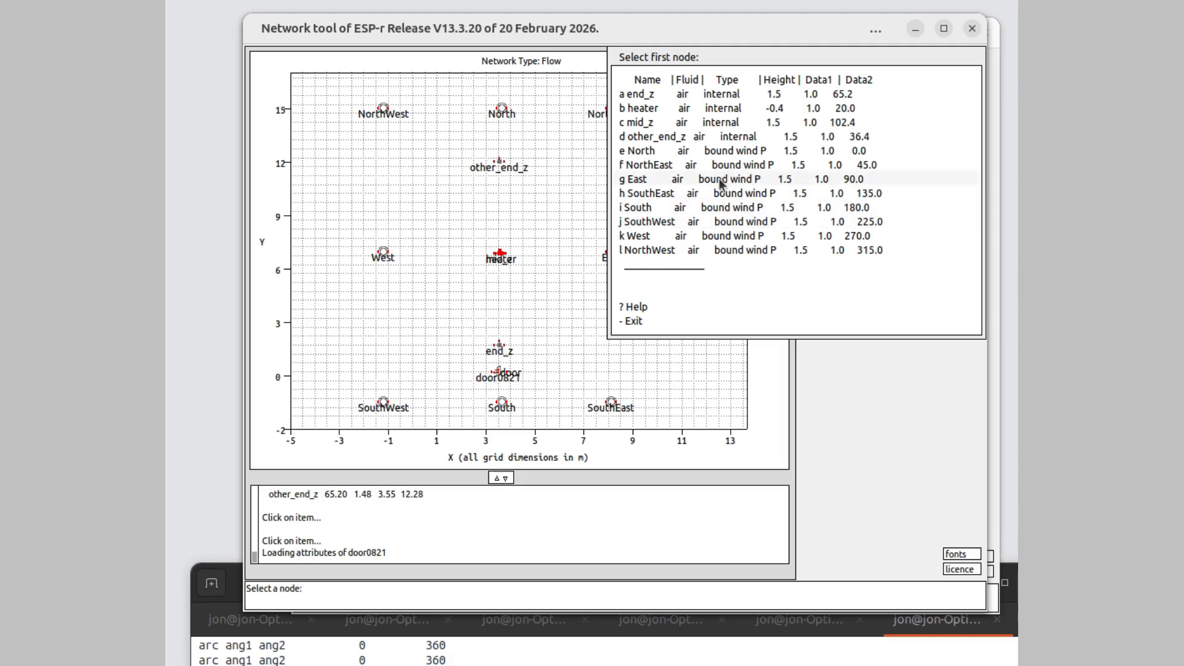
left_click(678, 209)
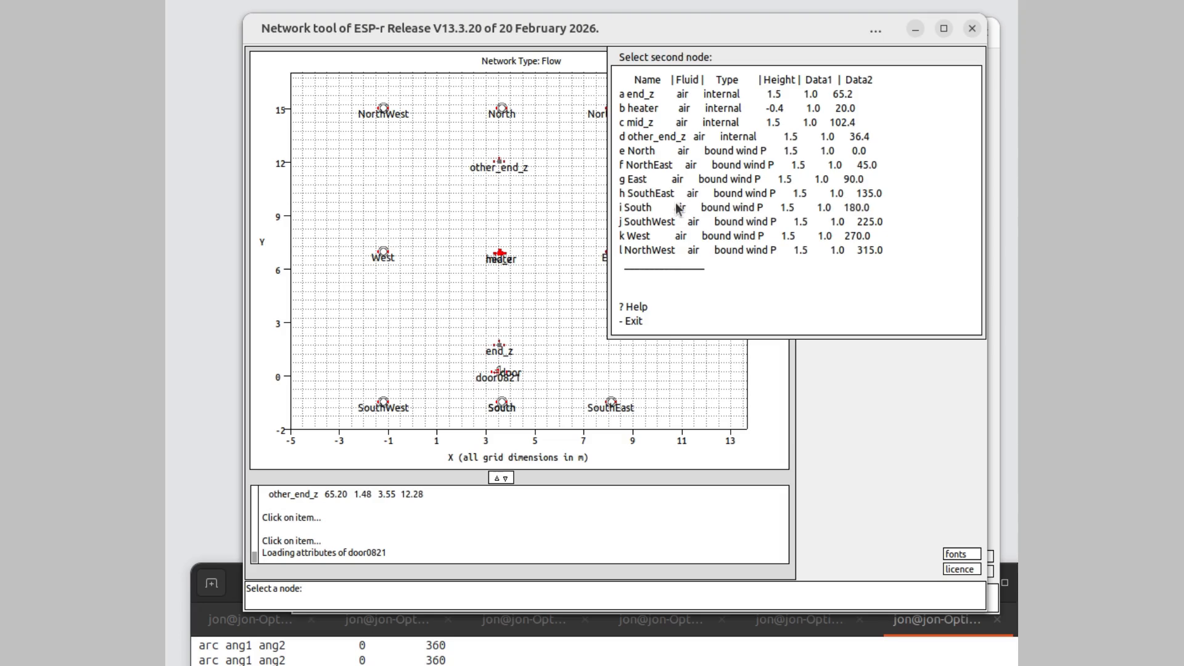
left_click(672, 93)
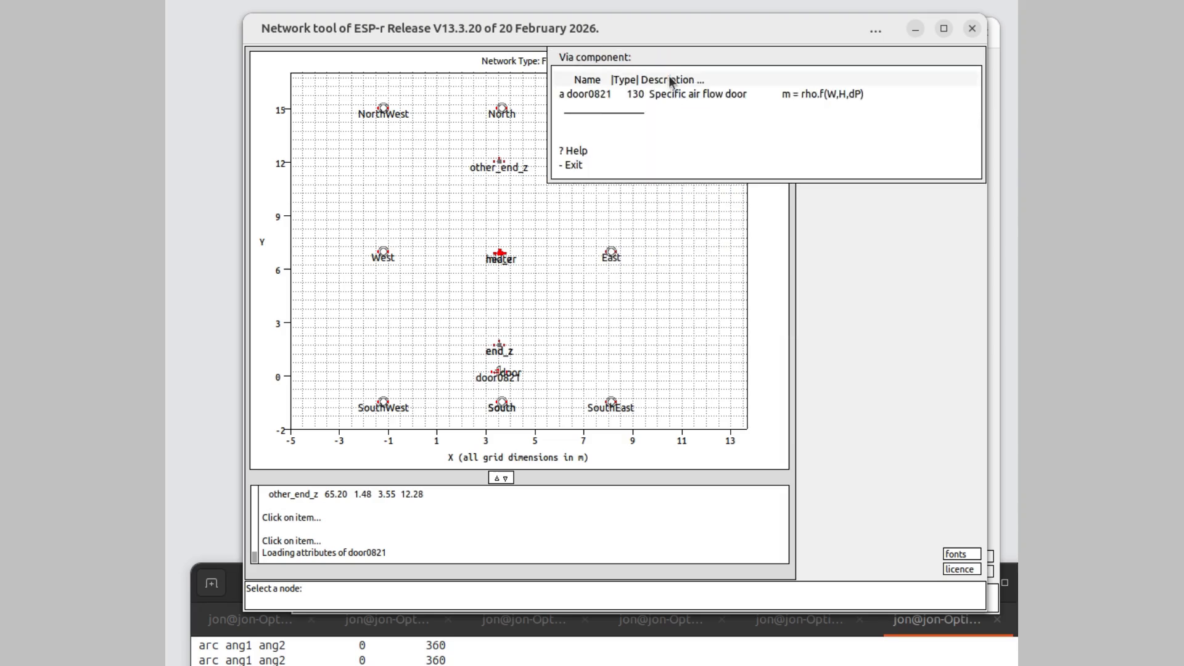
left_click(658, 91)
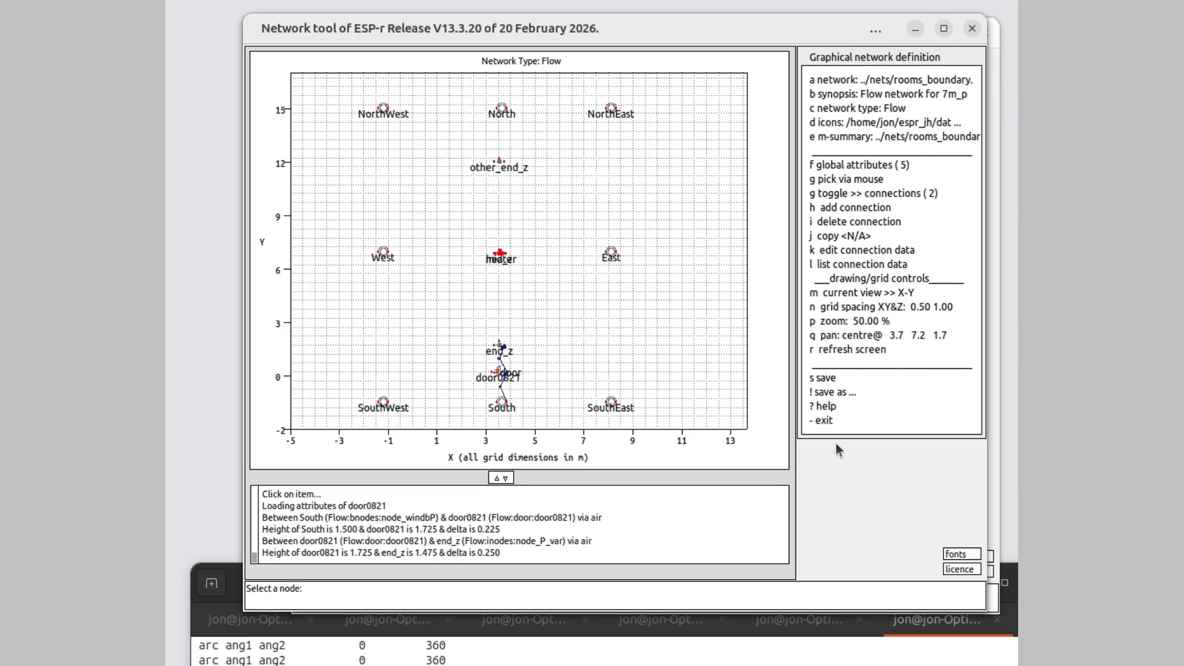
- Save the network as ../nets/rooms_boundary.gnf and exit the network tool without merging the changes back into the ESP-r model
left_click(828, 380)
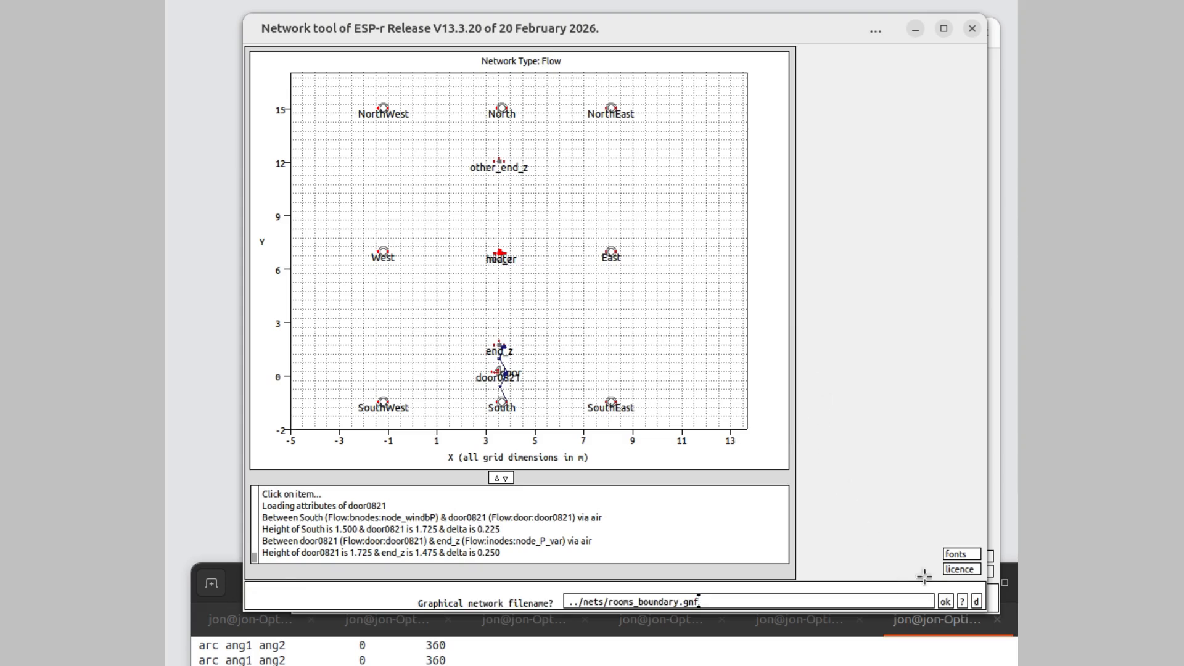
left_click(945, 601)
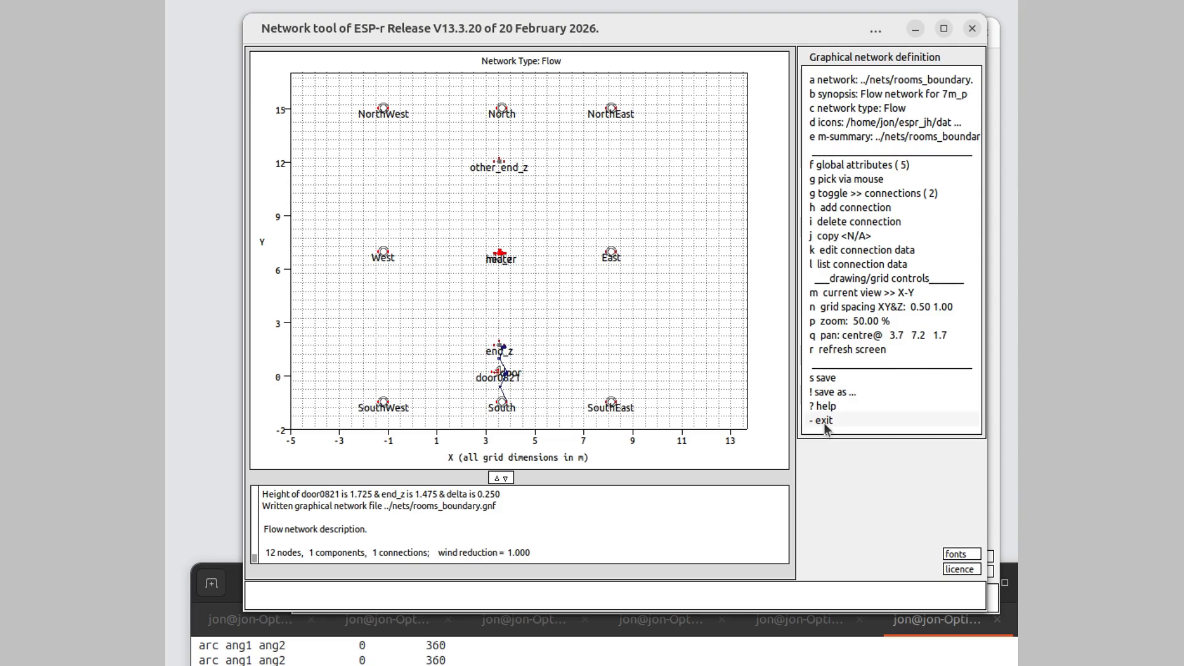
left_click(824, 421)
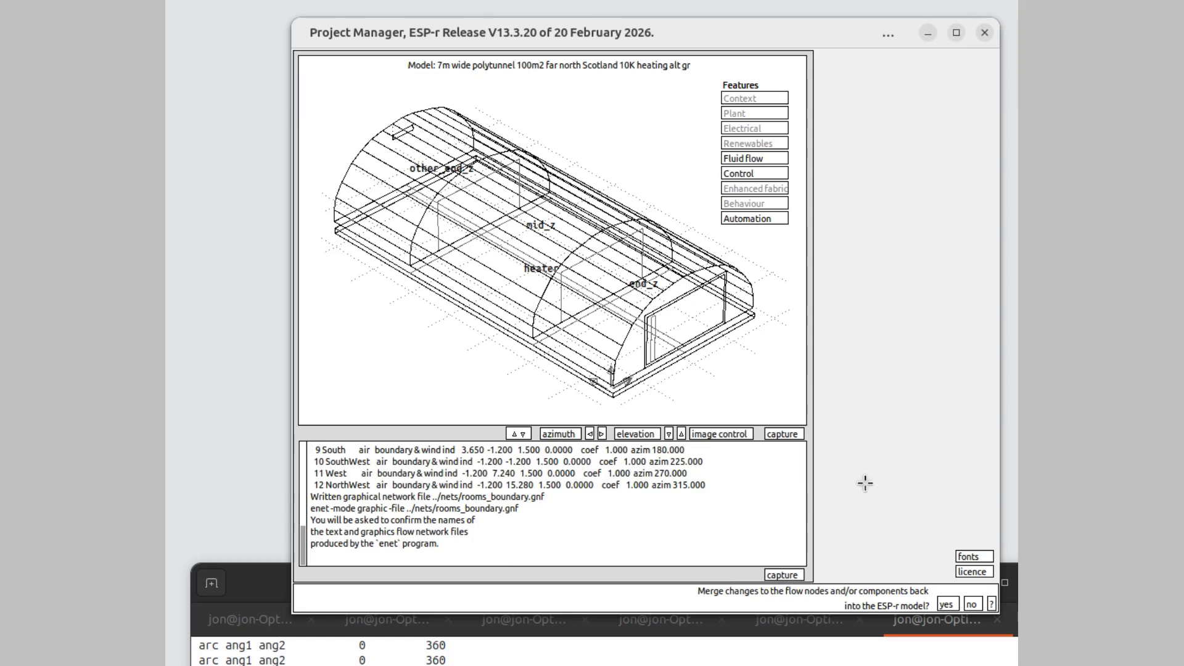
left_click(972, 605)
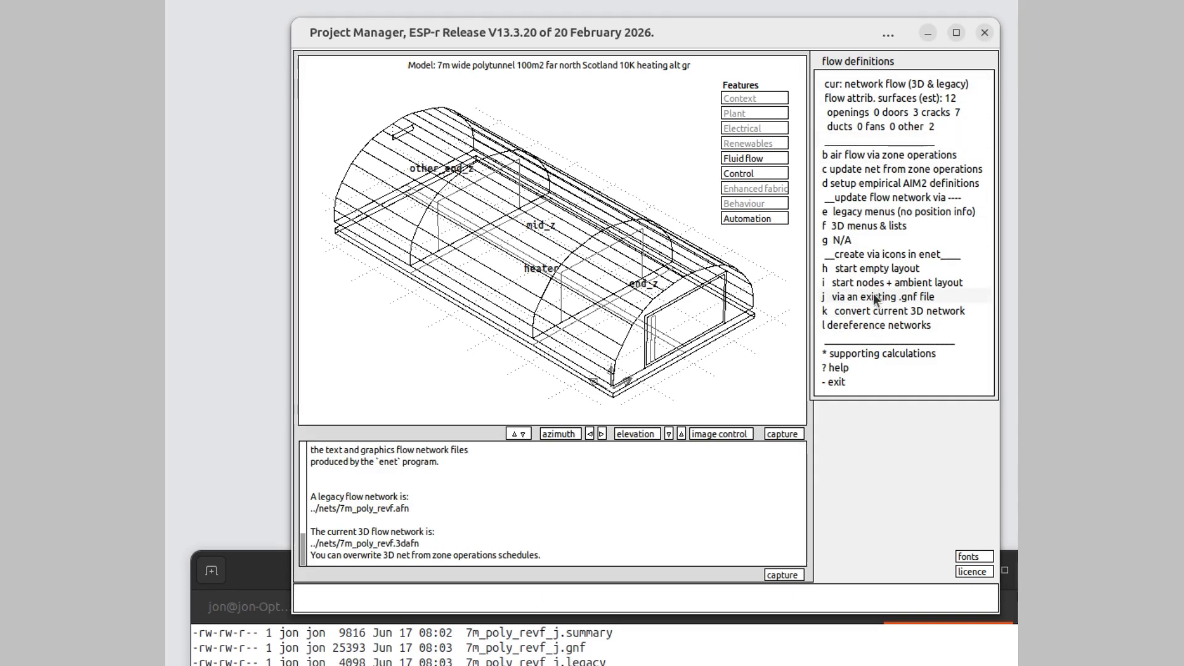
- Open the existing graphical network file 7m_poly_revf_j.gnf in the network tool
left_click(872, 297)
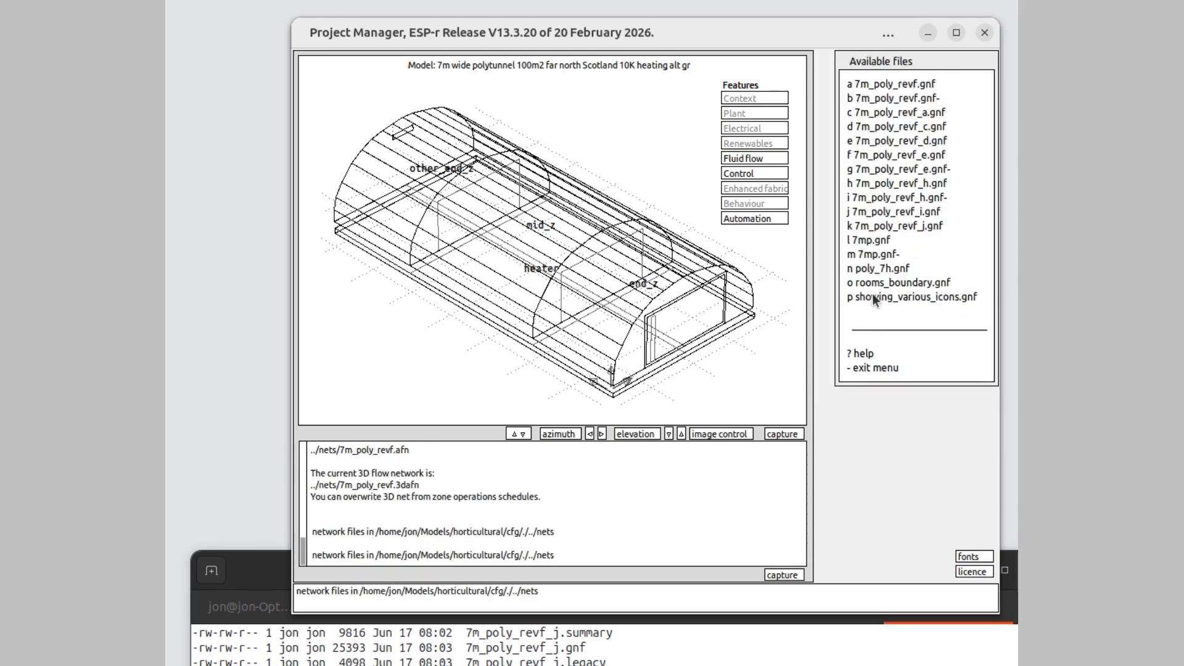
left_click(870, 224)
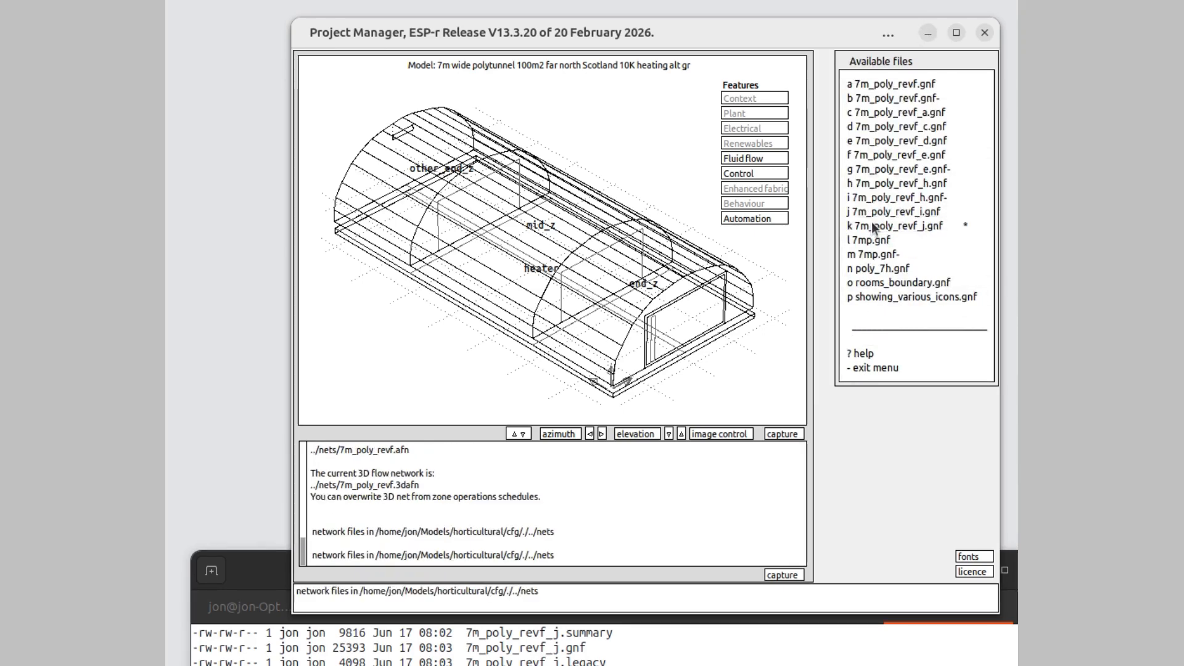
left_click(879, 366)
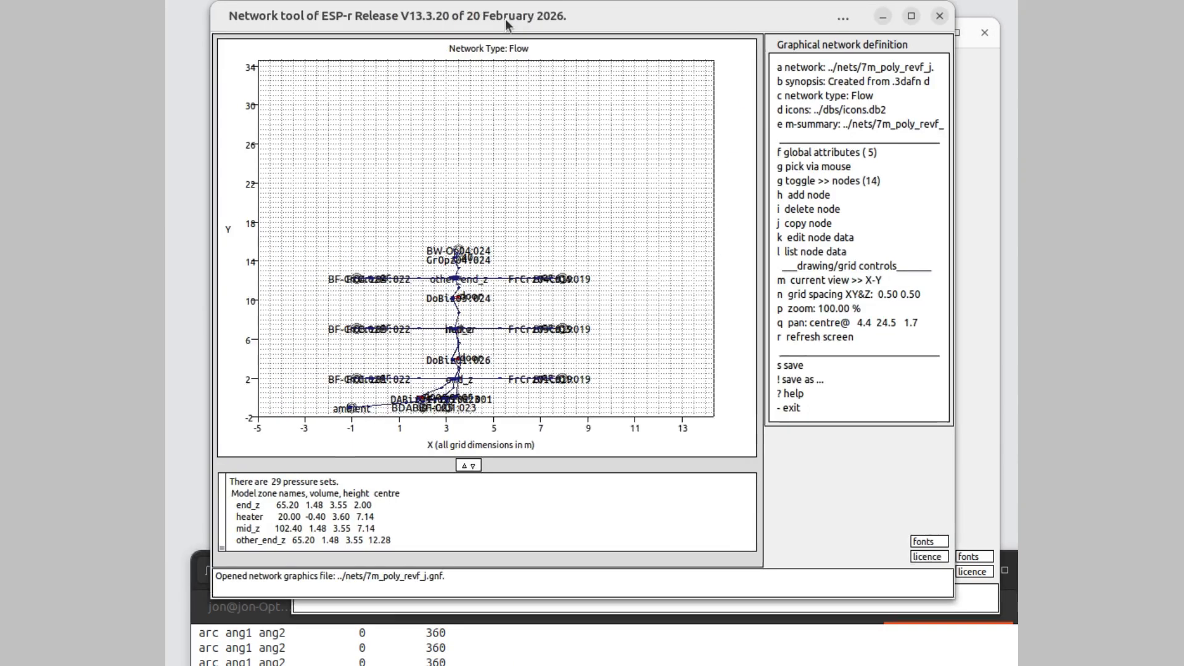
- Bring the network tool window fully into view, pan the network by -3 in Y and set the zoom to 1.2
left_click_drag(500, 22, 537, 28)
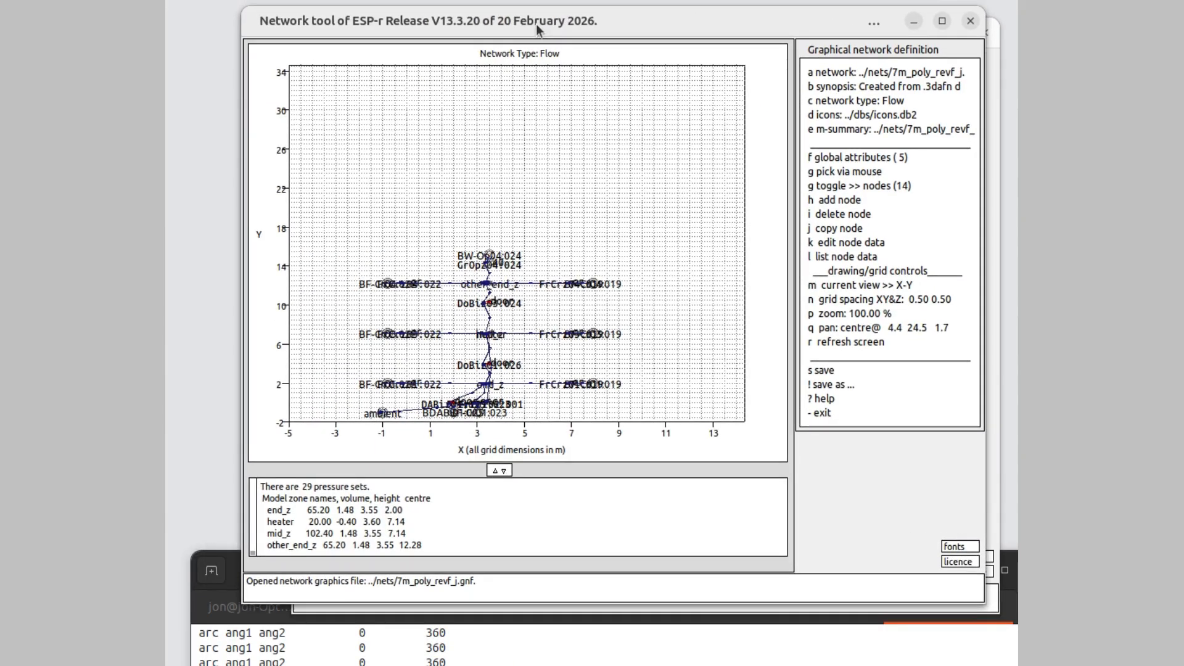
left_click(899, 327)
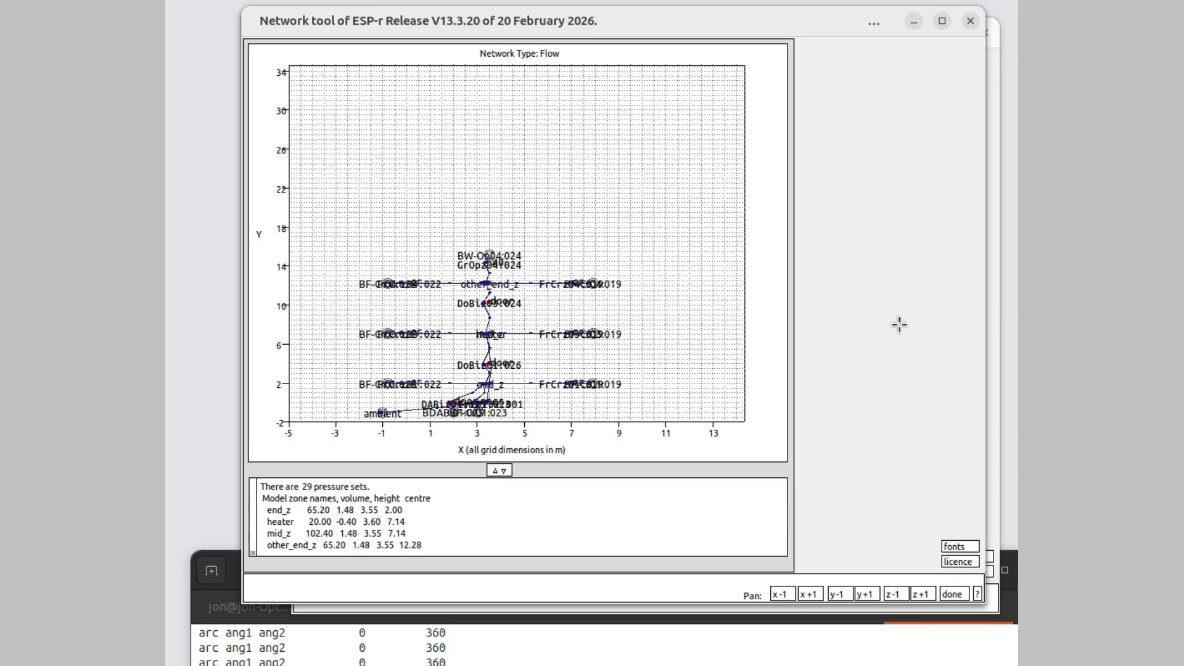
left_click(834, 592)
left_click(834, 592)
left_click(834, 592)
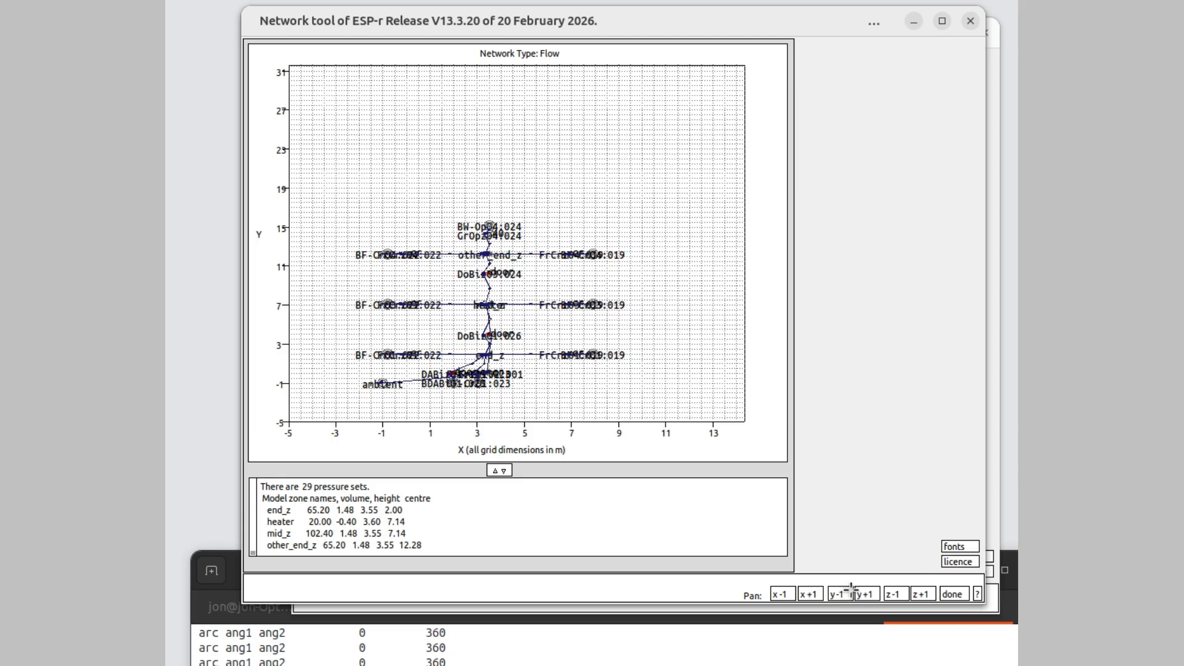
left_click(944, 593)
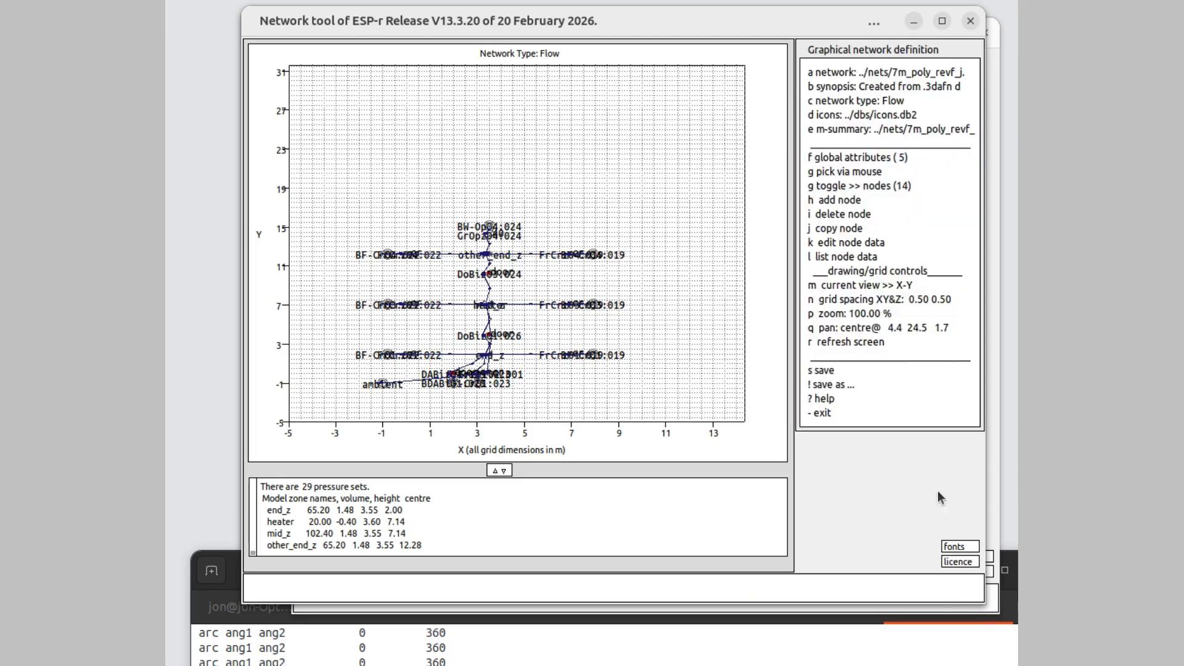
left_click(863, 314)
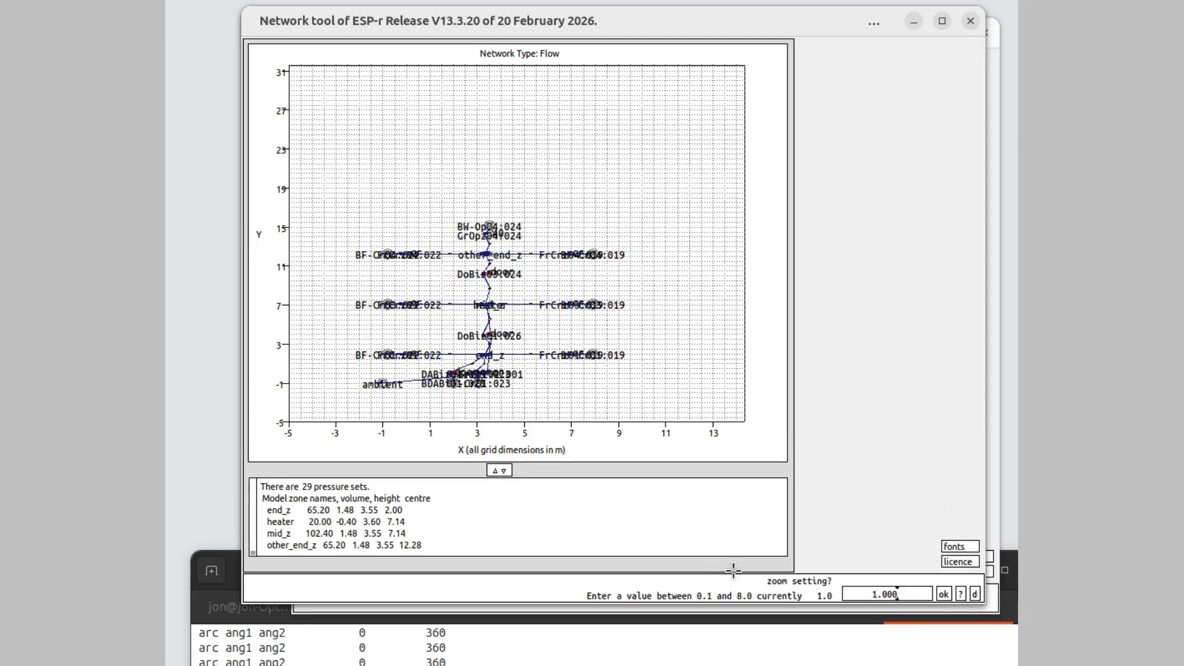
left_click(886, 593)
type("2")
left_click(943, 594)
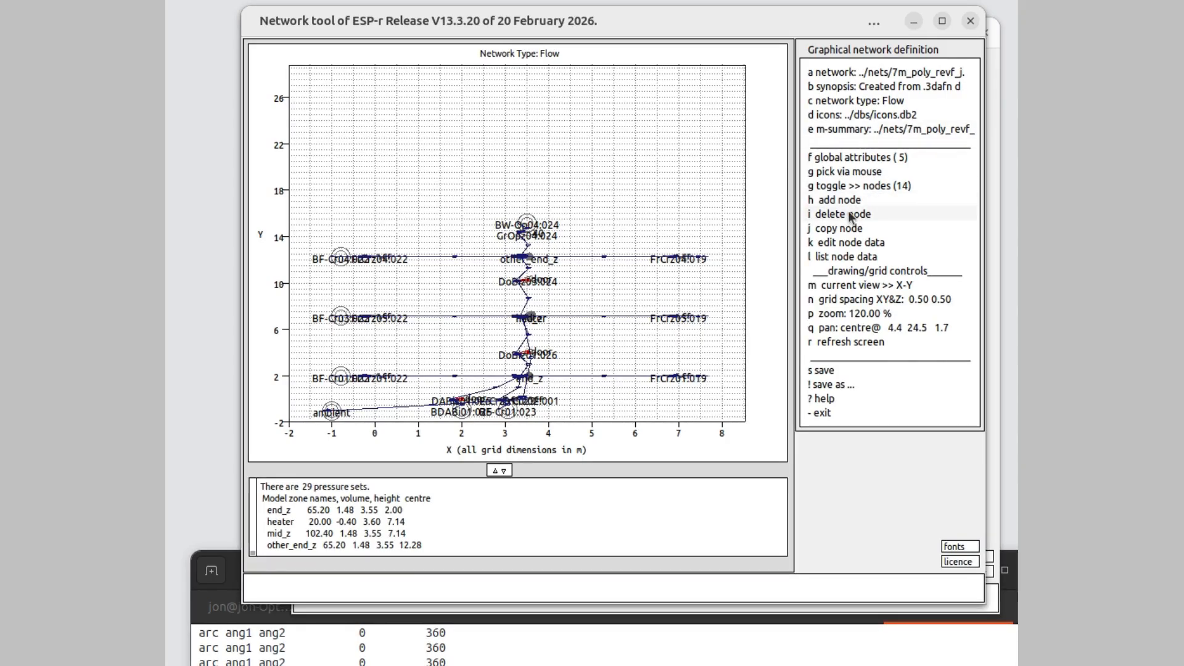
- Switch to picking from a list and edit the XYZ position of the heater node
left_click(847, 172)
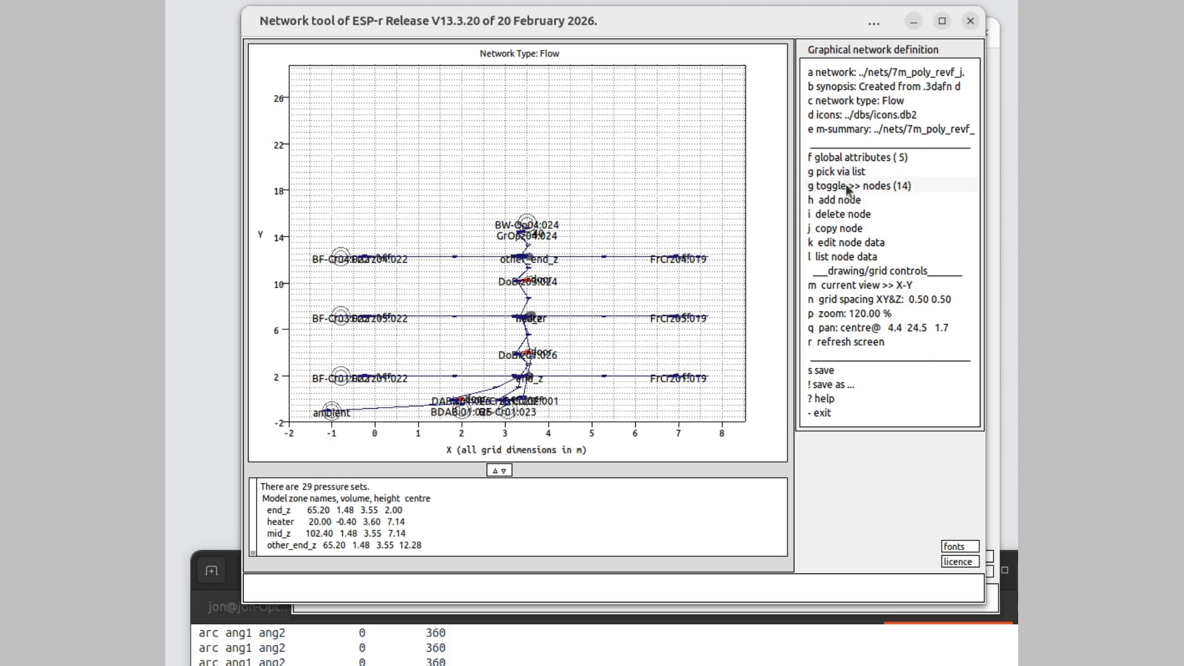
left_click(853, 244)
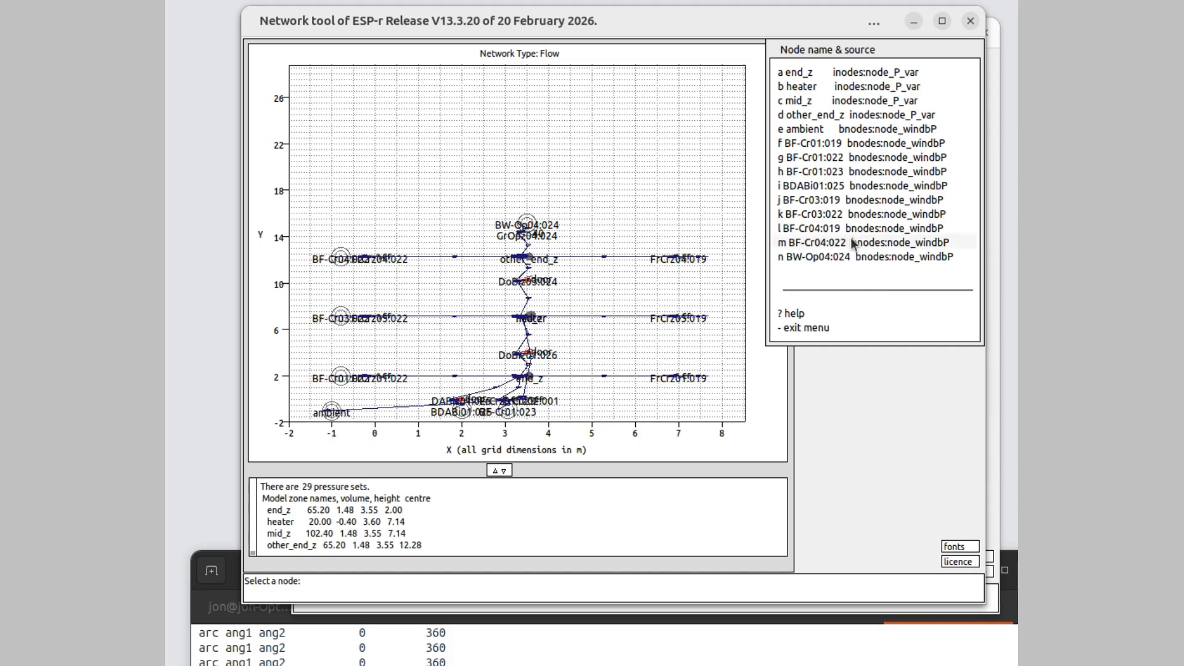
left_click(840, 89)
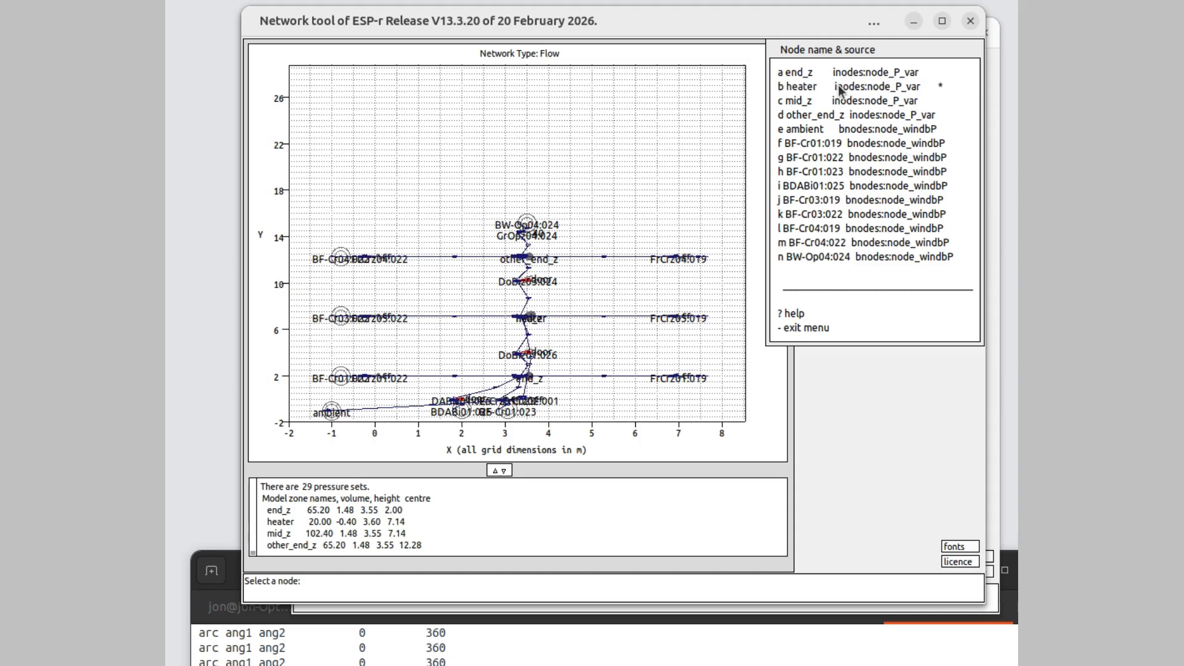
left_click(864, 327)
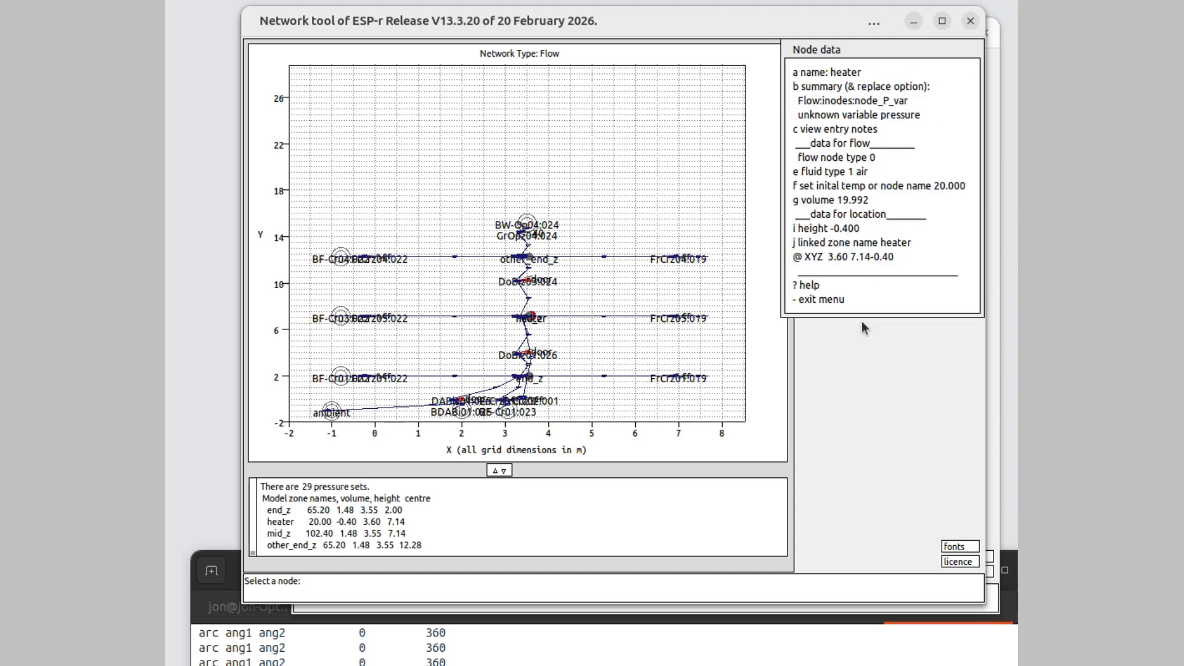
left_click(854, 256)
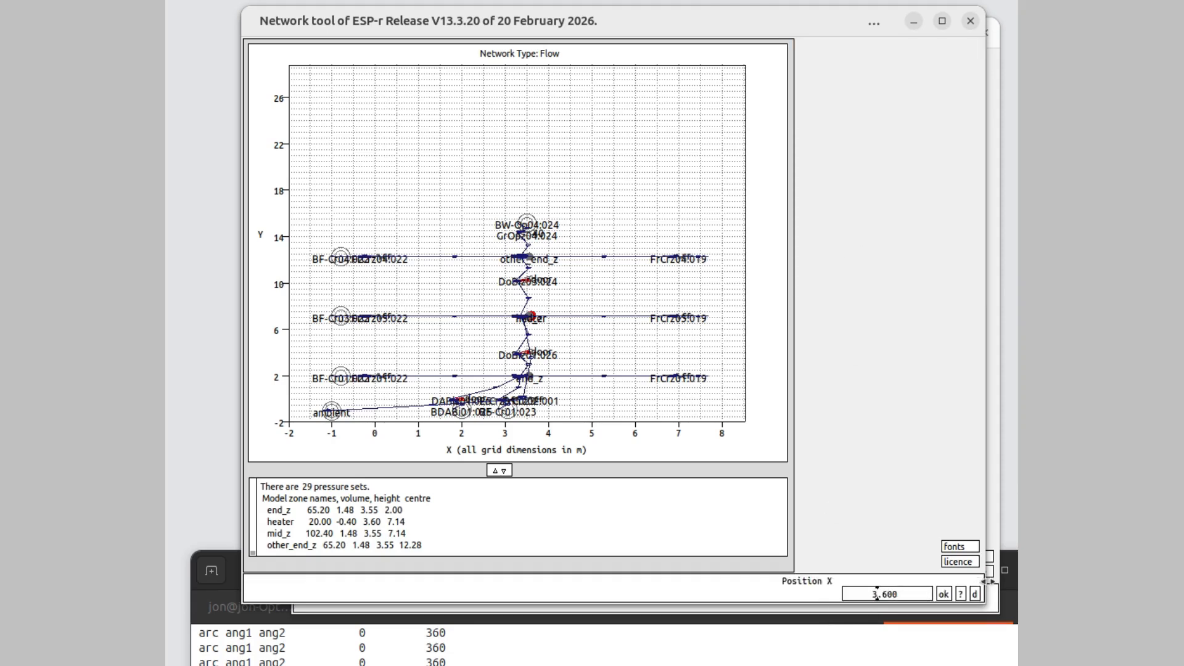
left_click(944, 594)
left_click(944, 593)
left_click(944, 594)
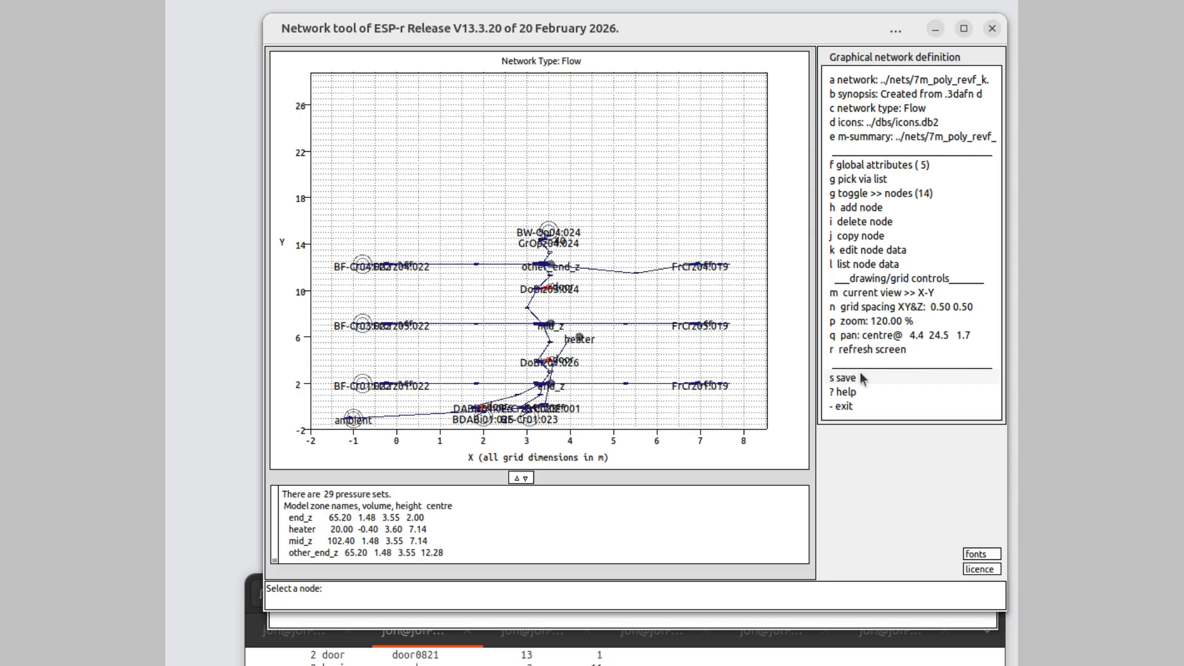
- Save the network as 7m_poly_revf_k in .gnf, .legacy and .3dafn form, overwriting the existing 3D file, and exit the network tool
left_click(860, 376)
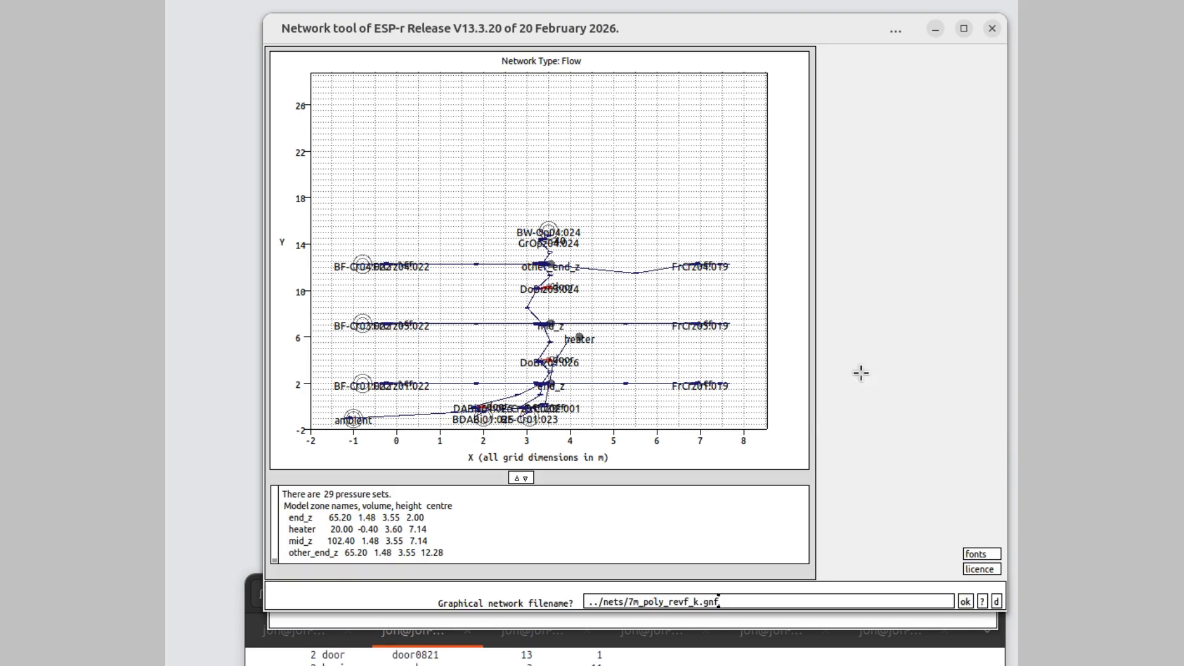
left_click(964, 600)
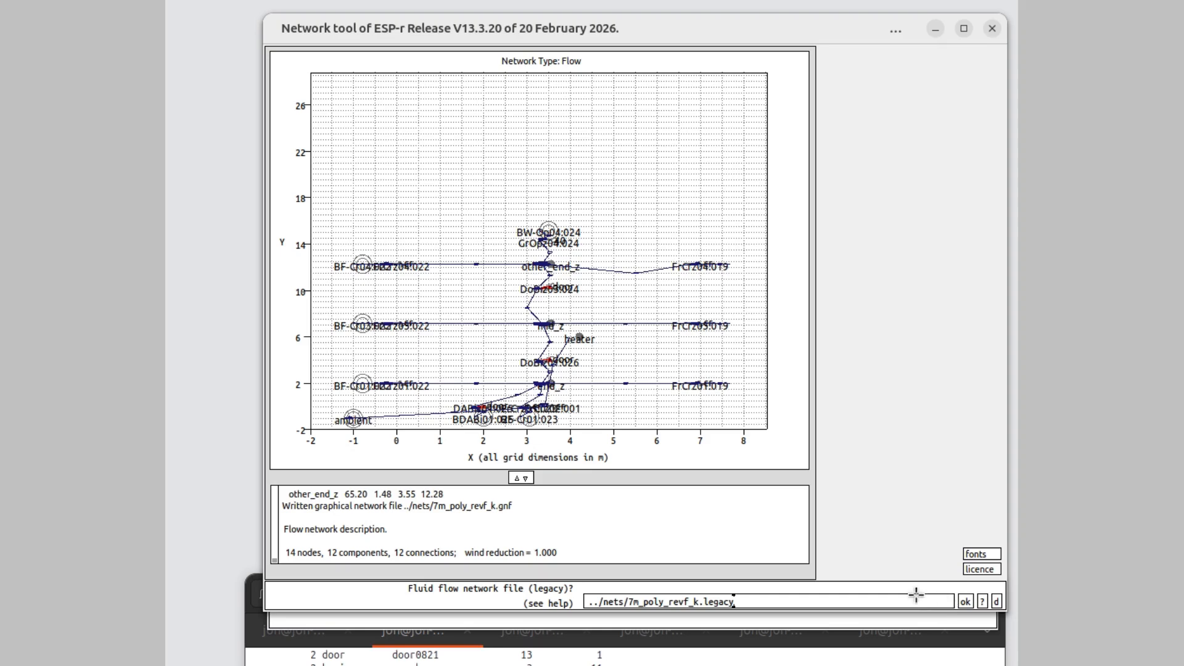
left_click(965, 601)
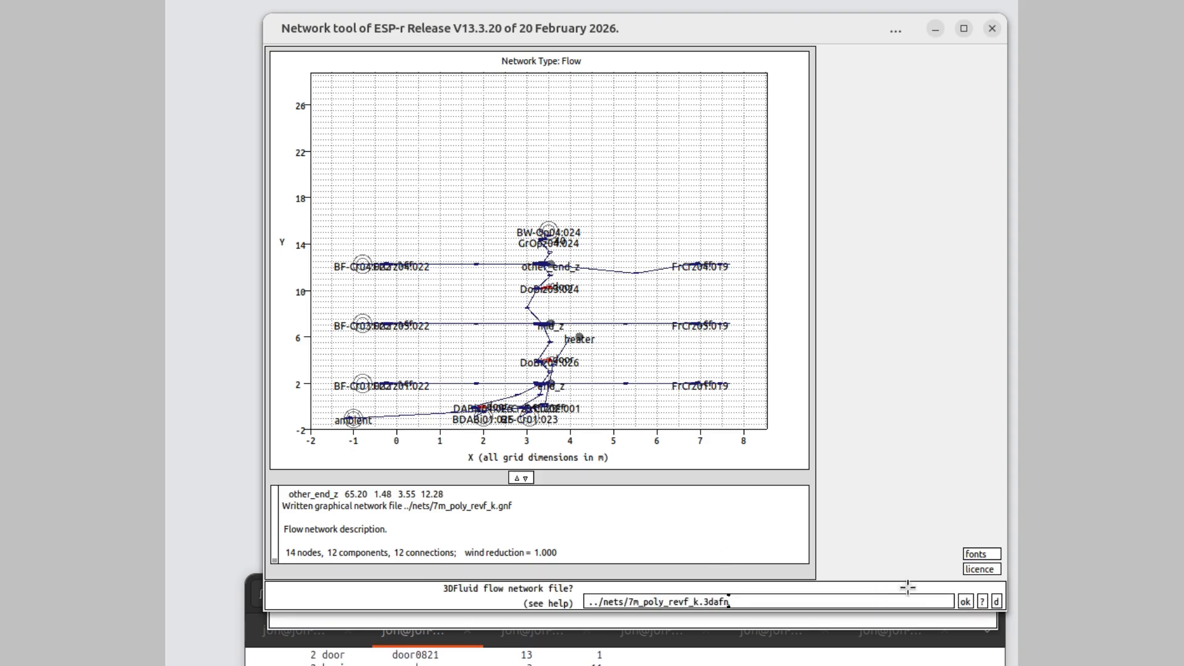
left_click(965, 602)
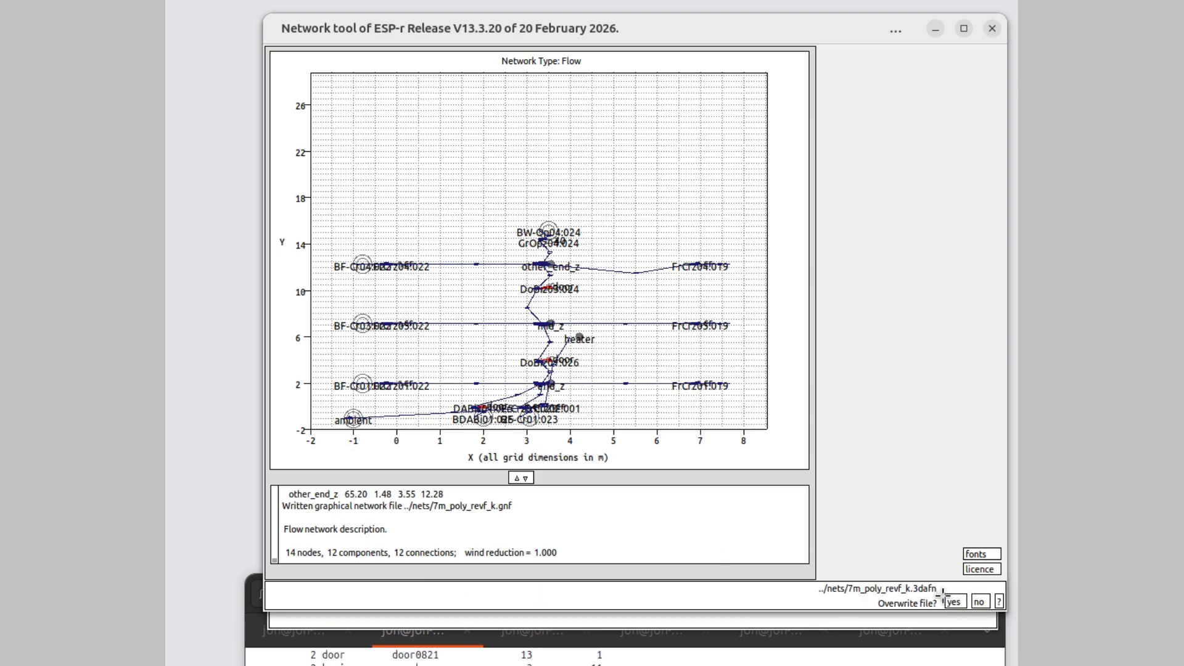
left_click(954, 603)
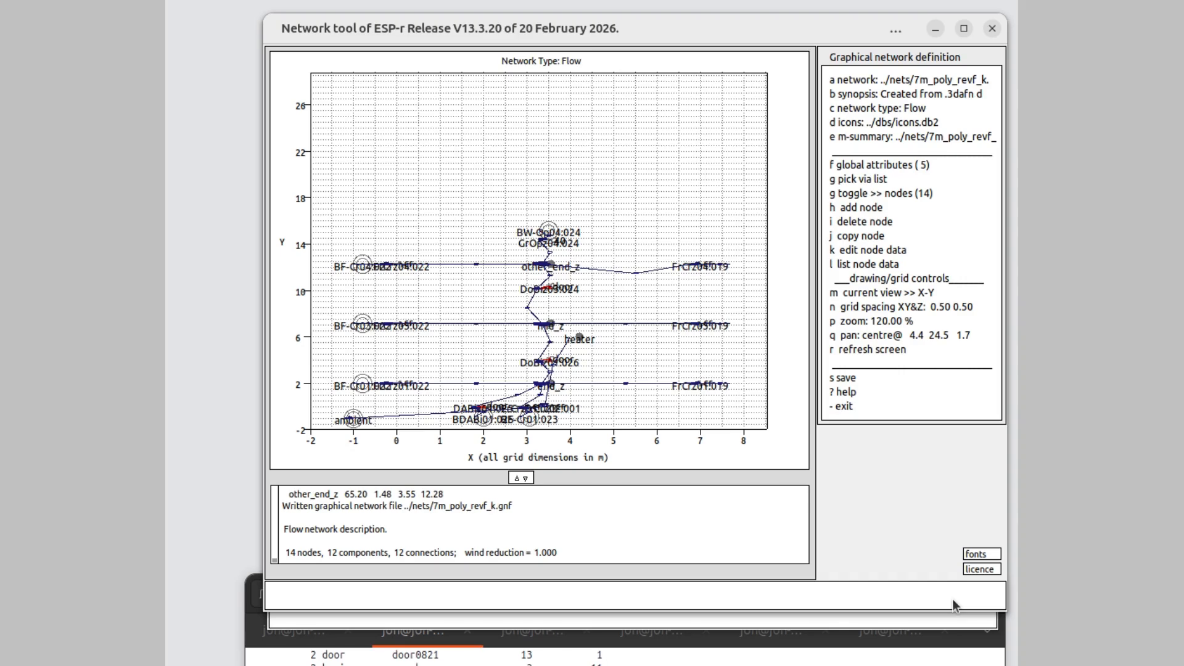
left_click(857, 407)
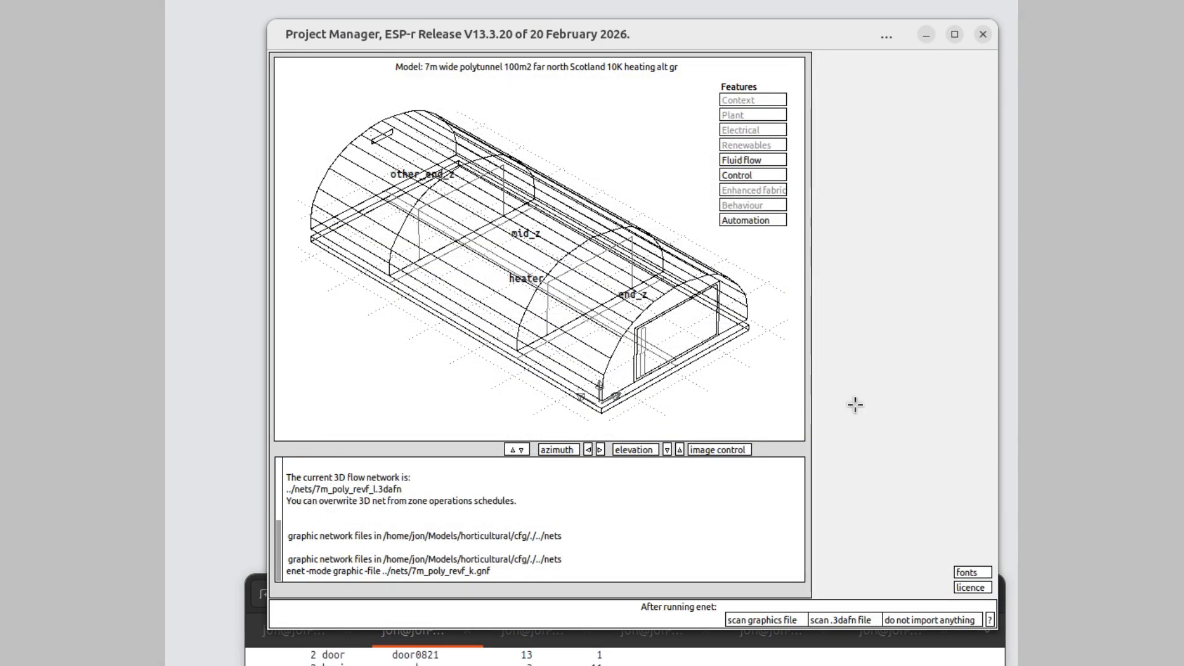
- Import the 3D flow network 7m_poly_revf_k.3dafn into the model and preview it with full node and component names
left_click(832, 618)
left_click(837, 619)
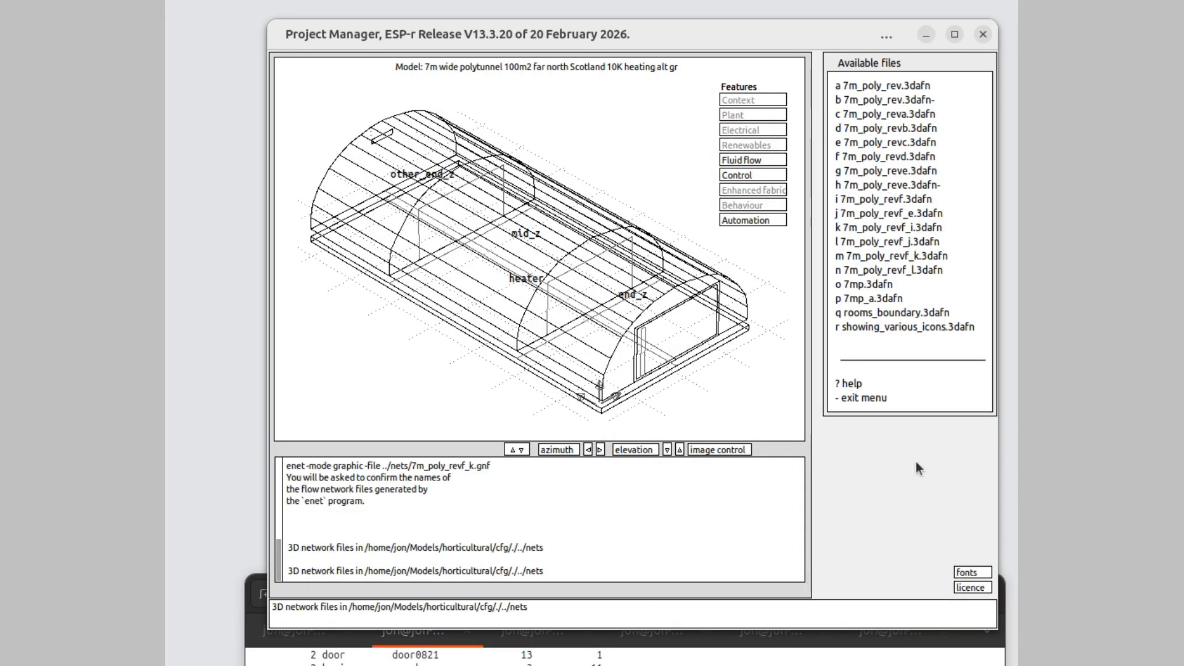
left_click(863, 258)
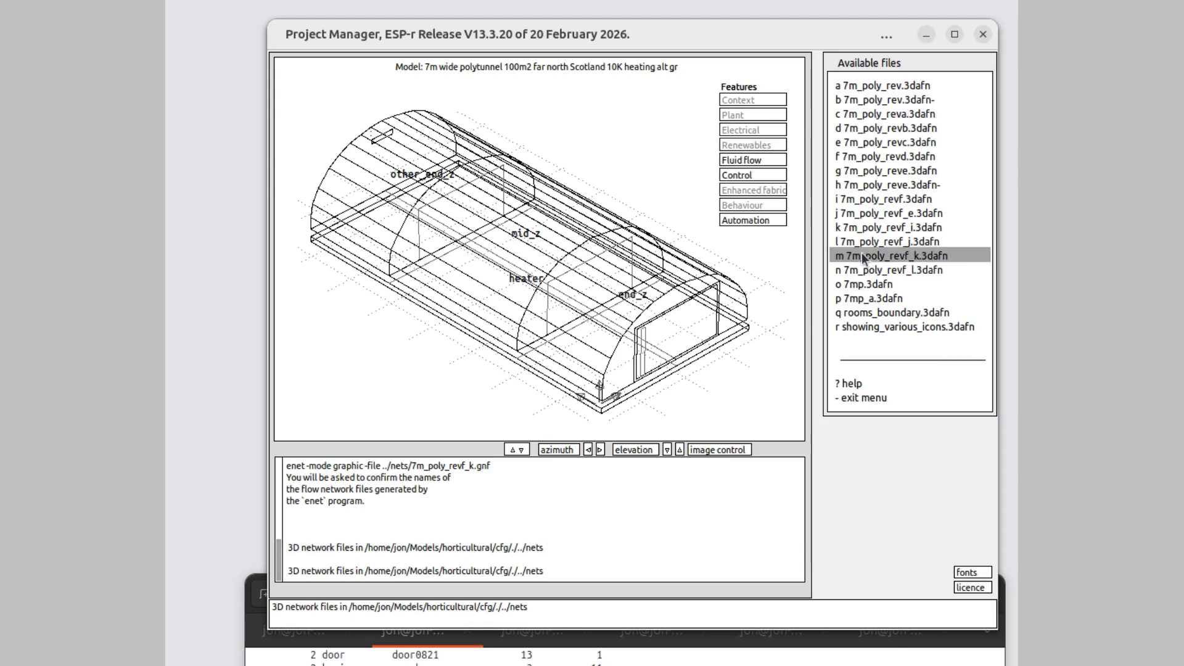
left_click(867, 396)
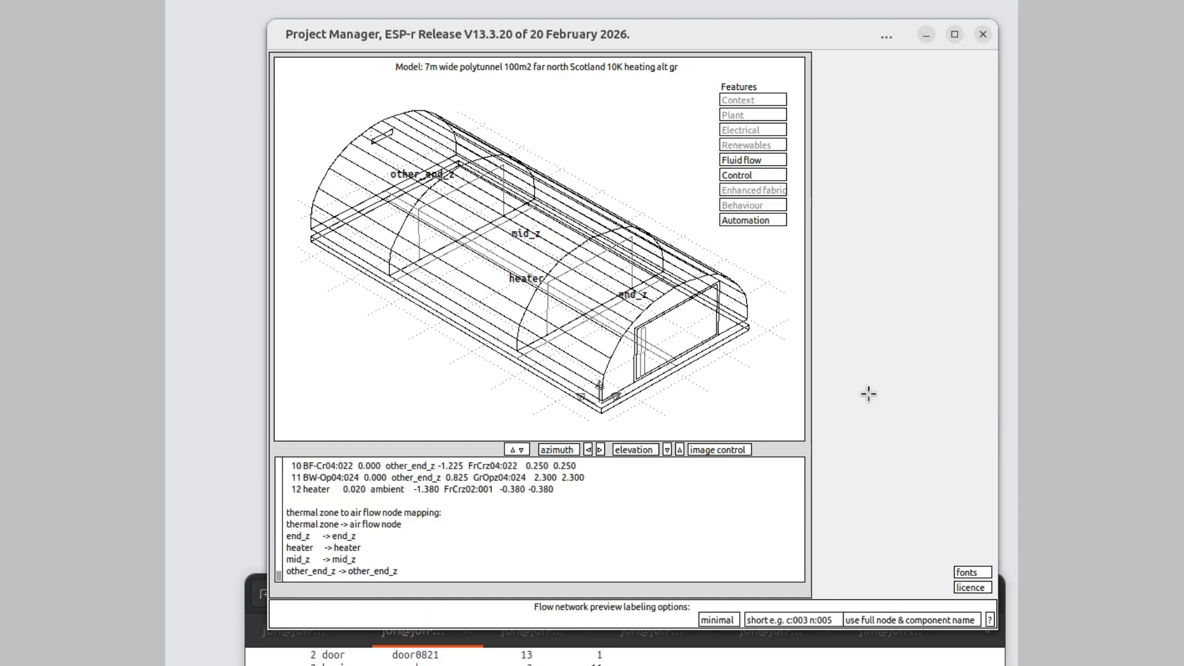
left_click(914, 619)
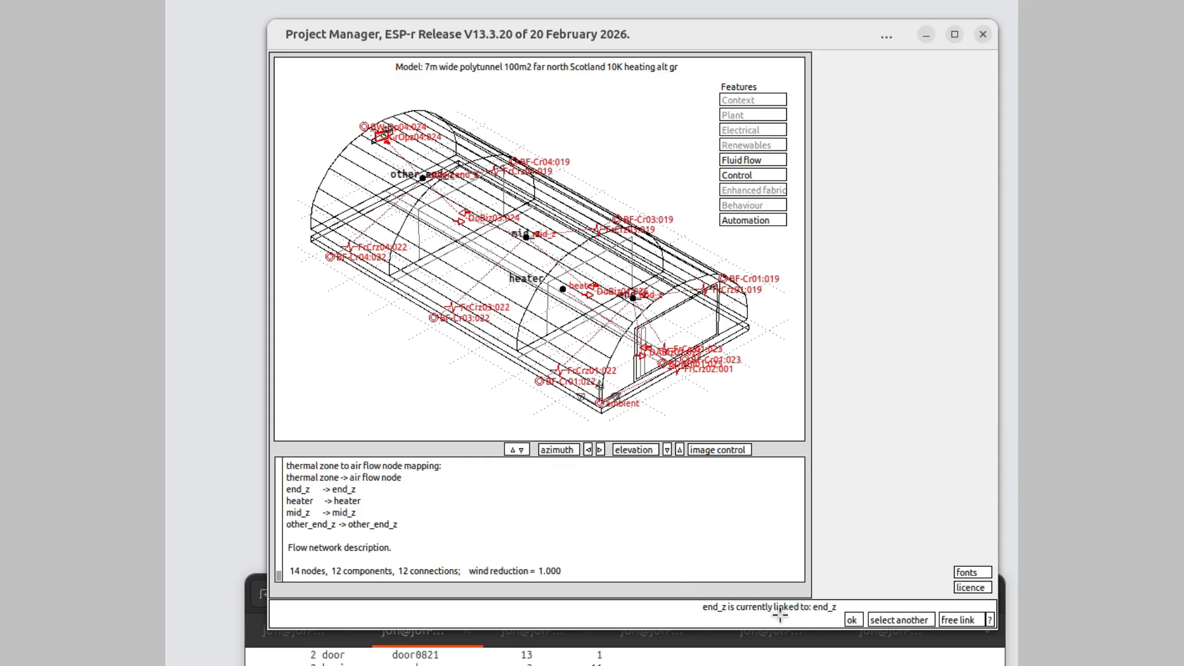
- Accept the existing node links for all zones, overwrite 7m_poly_revf_k.3dafn and save the node-to-zone links in the model configuration file
left_click(851, 619)
left_click(851, 619)
left_click(851, 619)
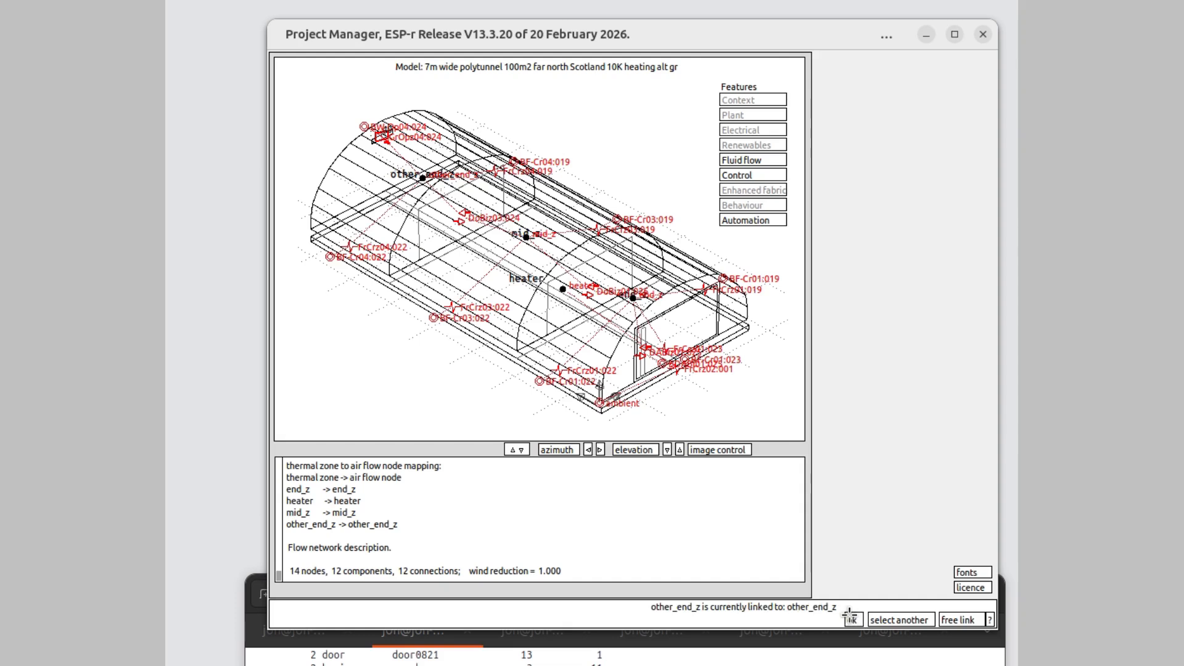
left_click(851, 619)
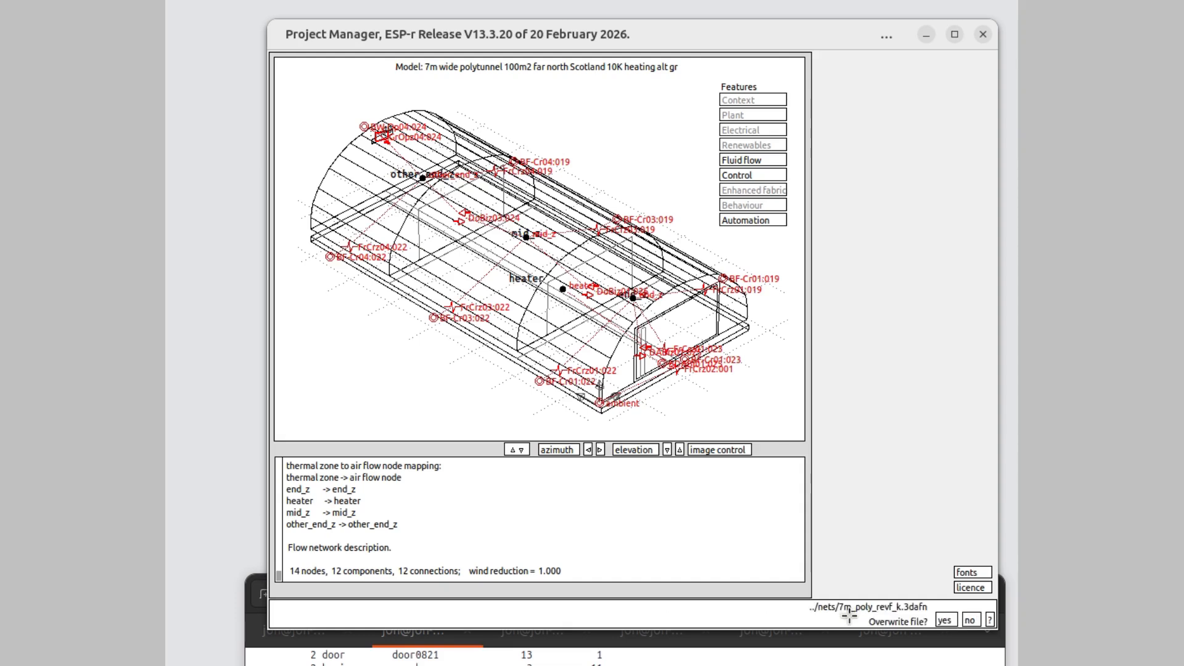
left_click(942, 620)
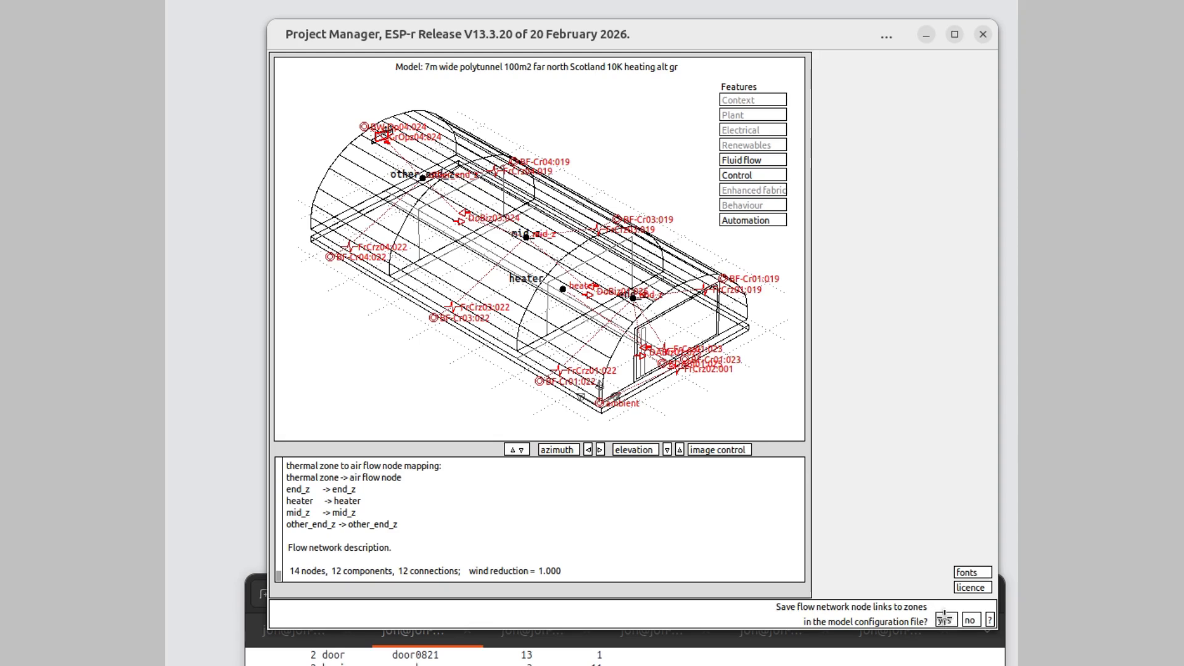
left_click(942, 620)
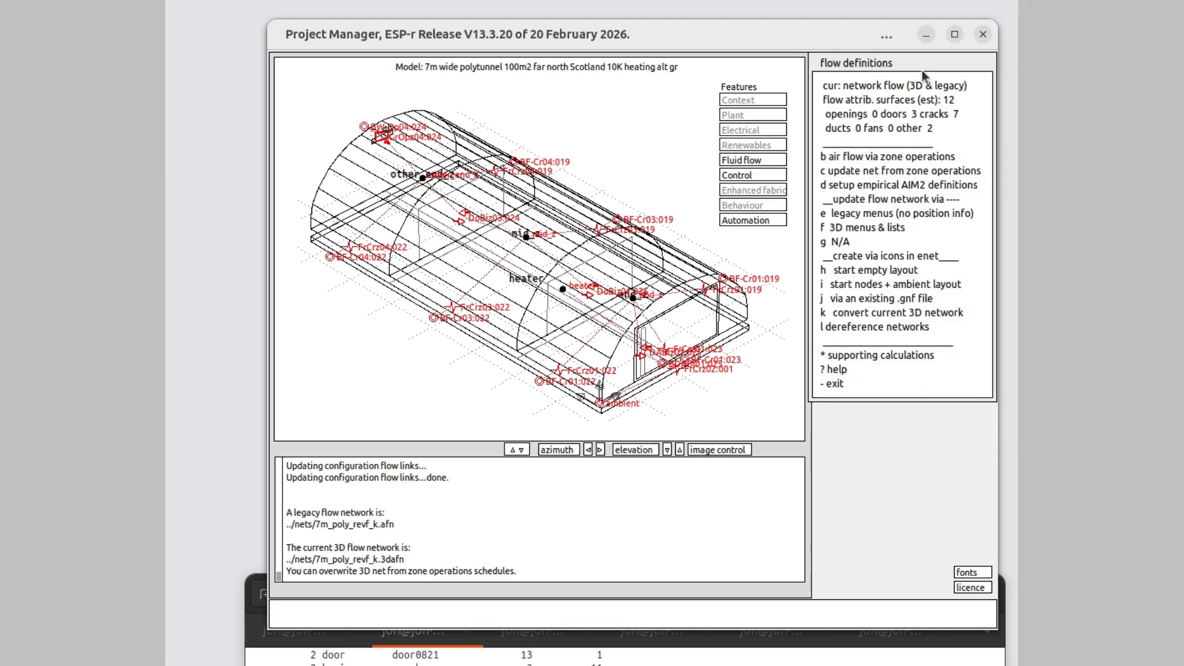
- Open 7m_poly_revf_k.3dafn for 3D list editing with full node and component names and a network summary, and review its node list
left_click(875, 226)
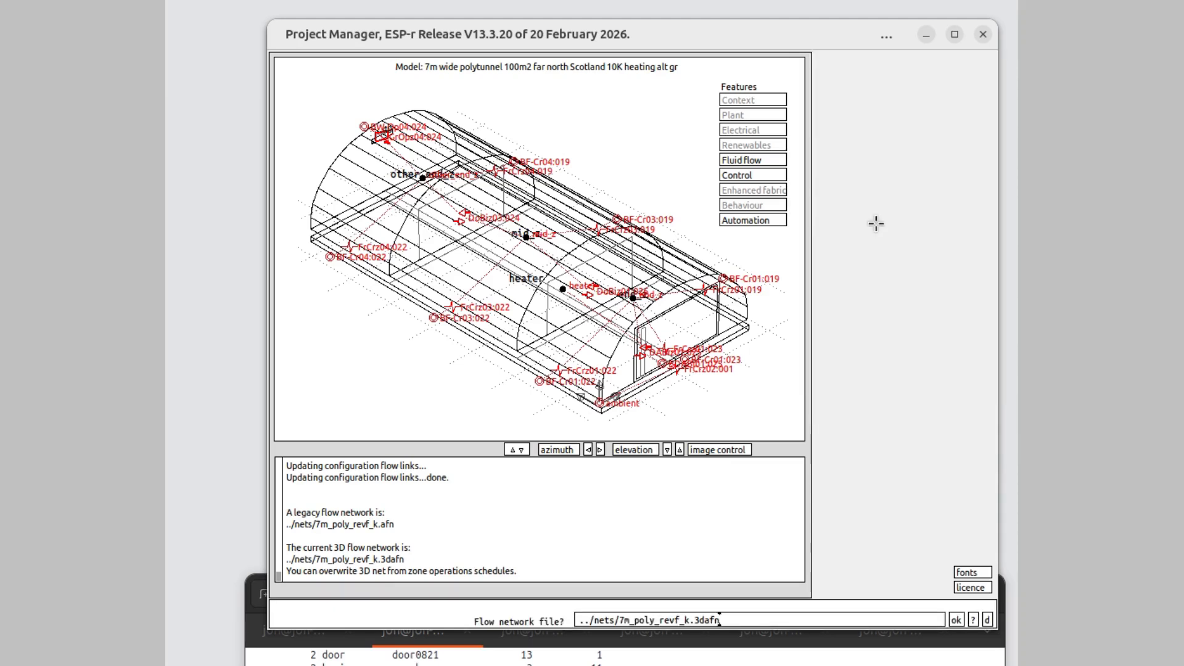
left_click(956, 620)
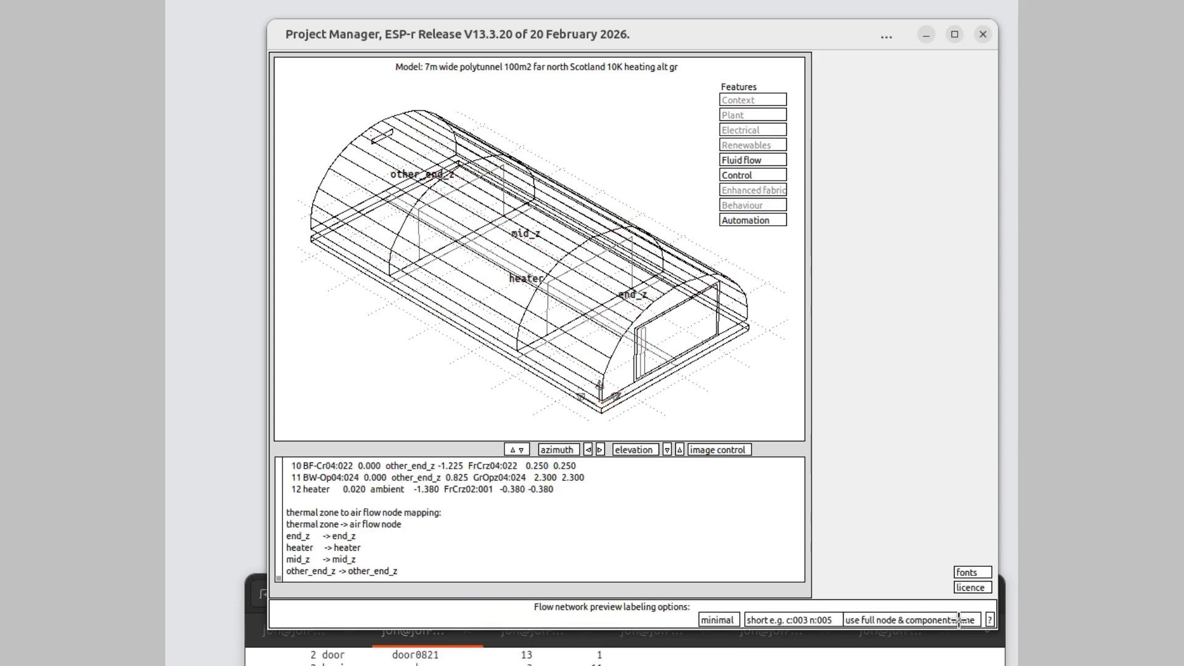
left_click(950, 619)
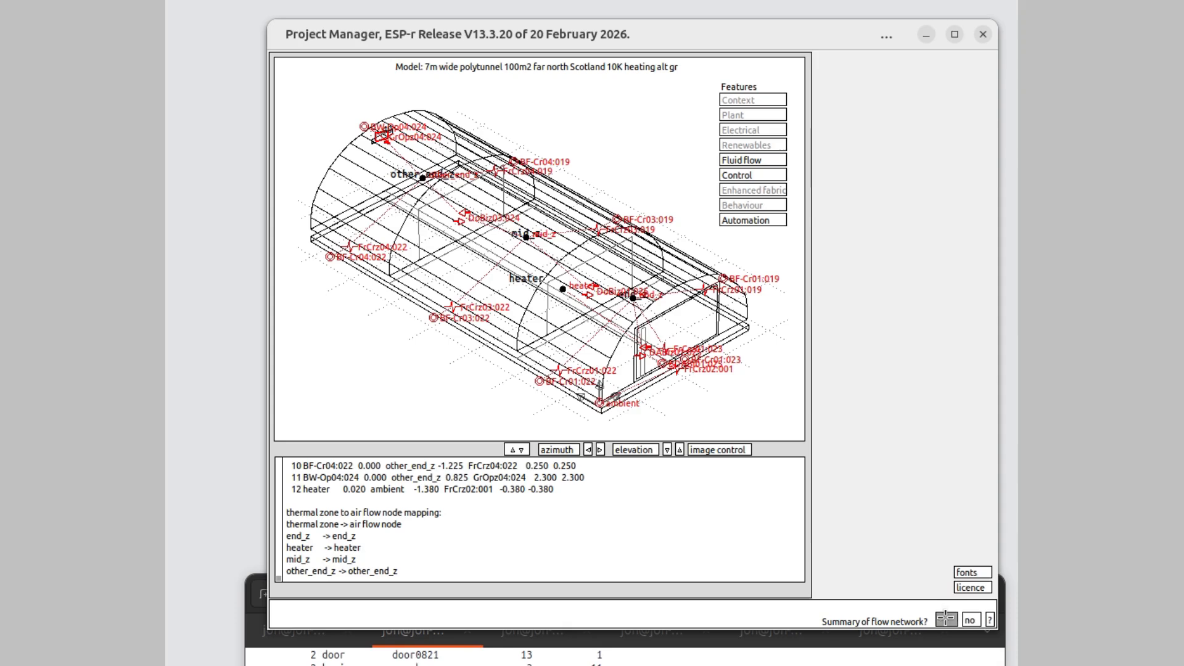
left_click(944, 620)
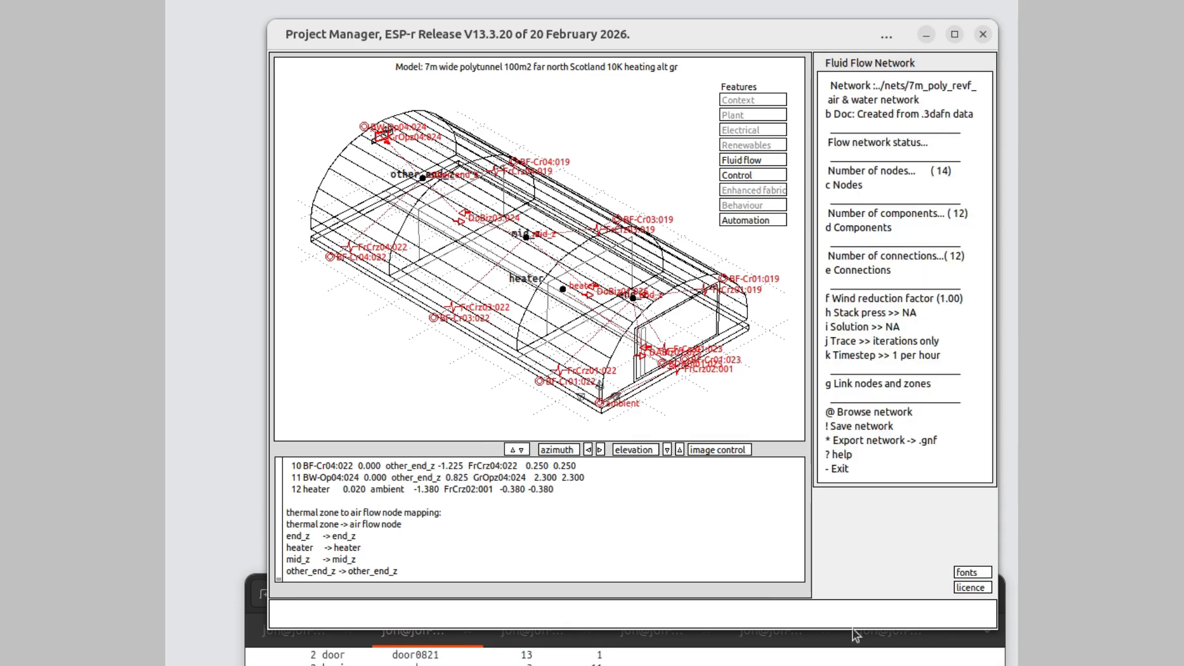
left_click(860, 180)
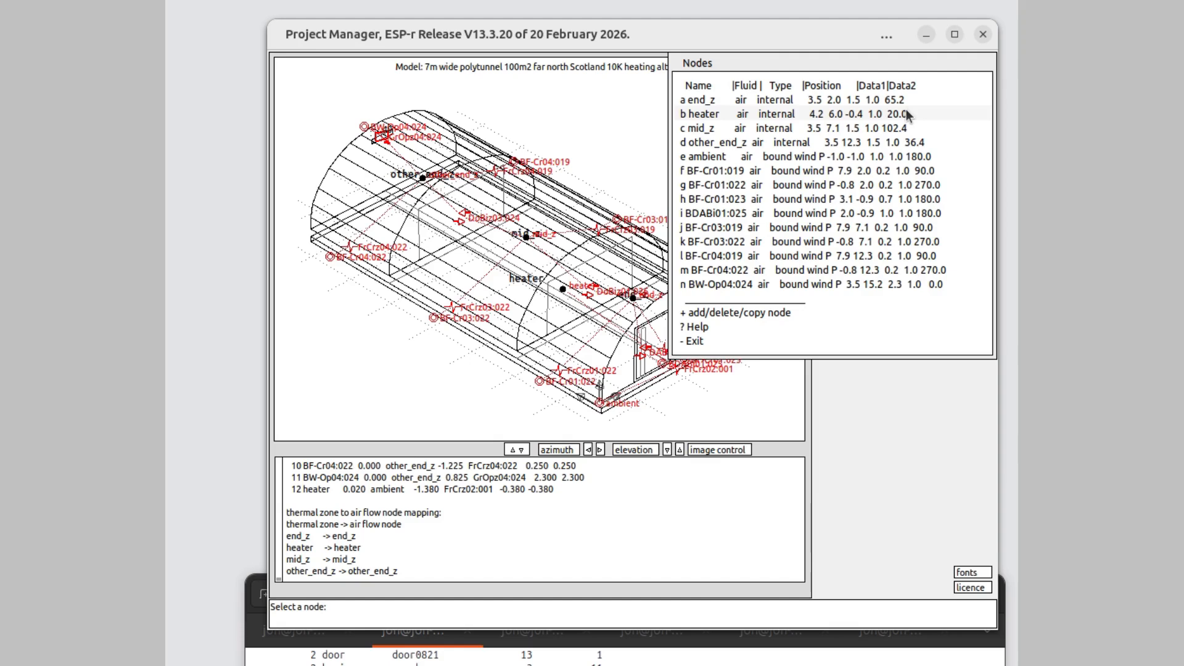
left_click(734, 344)
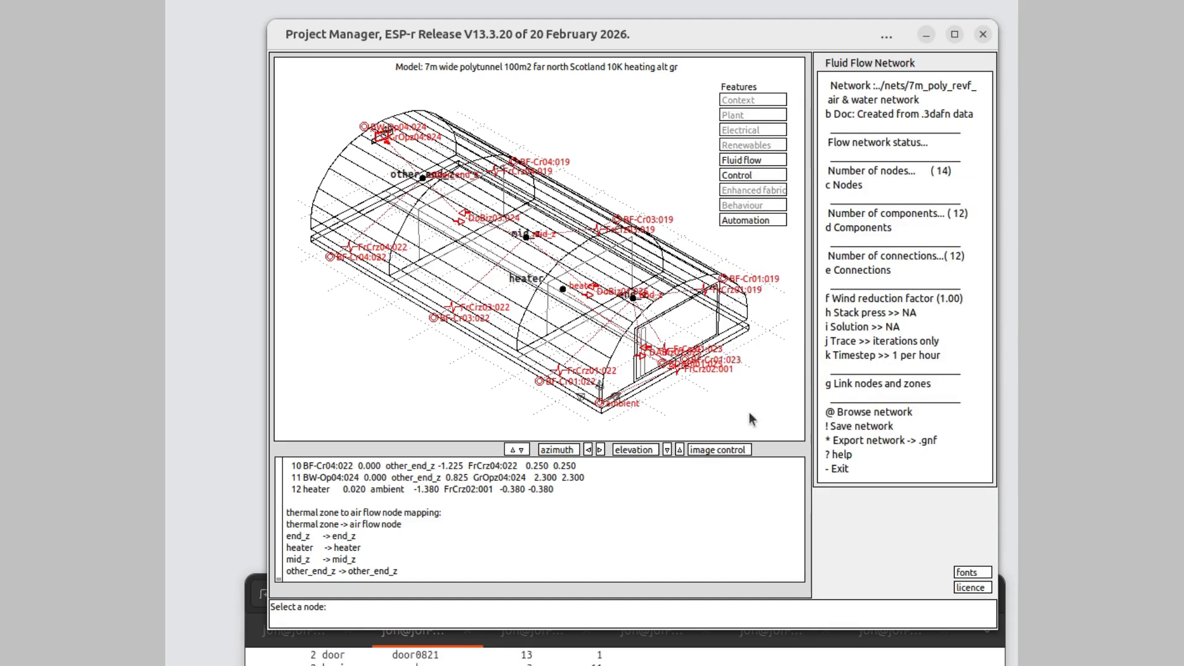
- Leave the fluid flow network with its changes saved and return to the model's browse/edit/simulate level
left_click(852, 473)
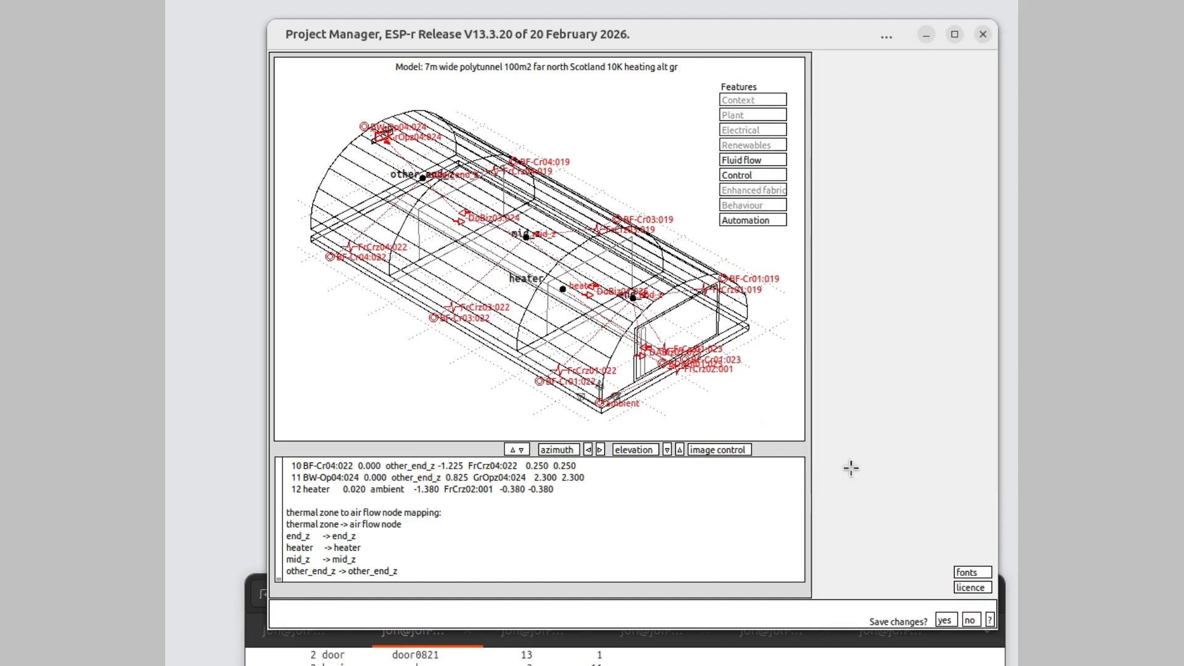
left_click(950, 622)
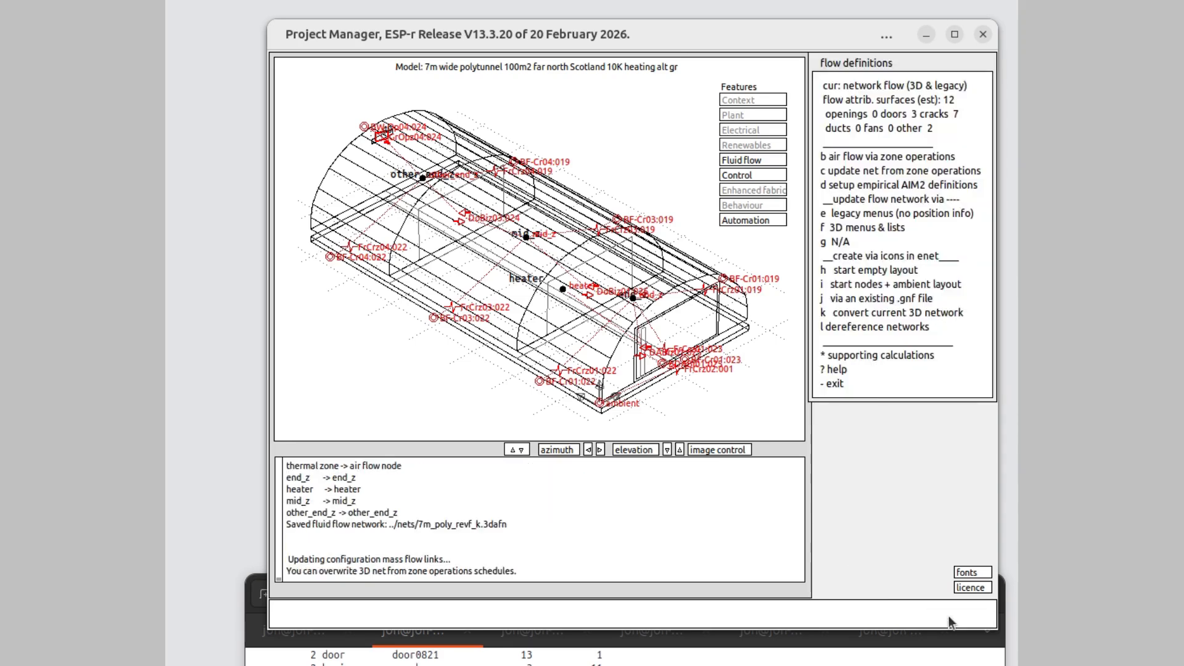
left_click(872, 380)
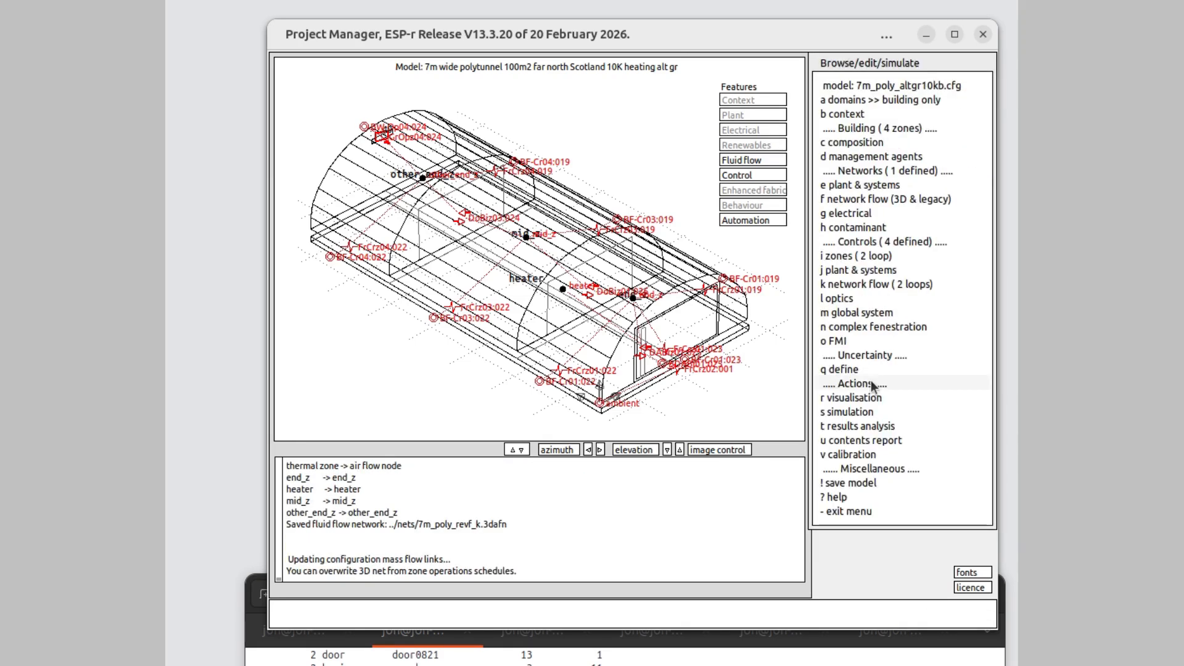